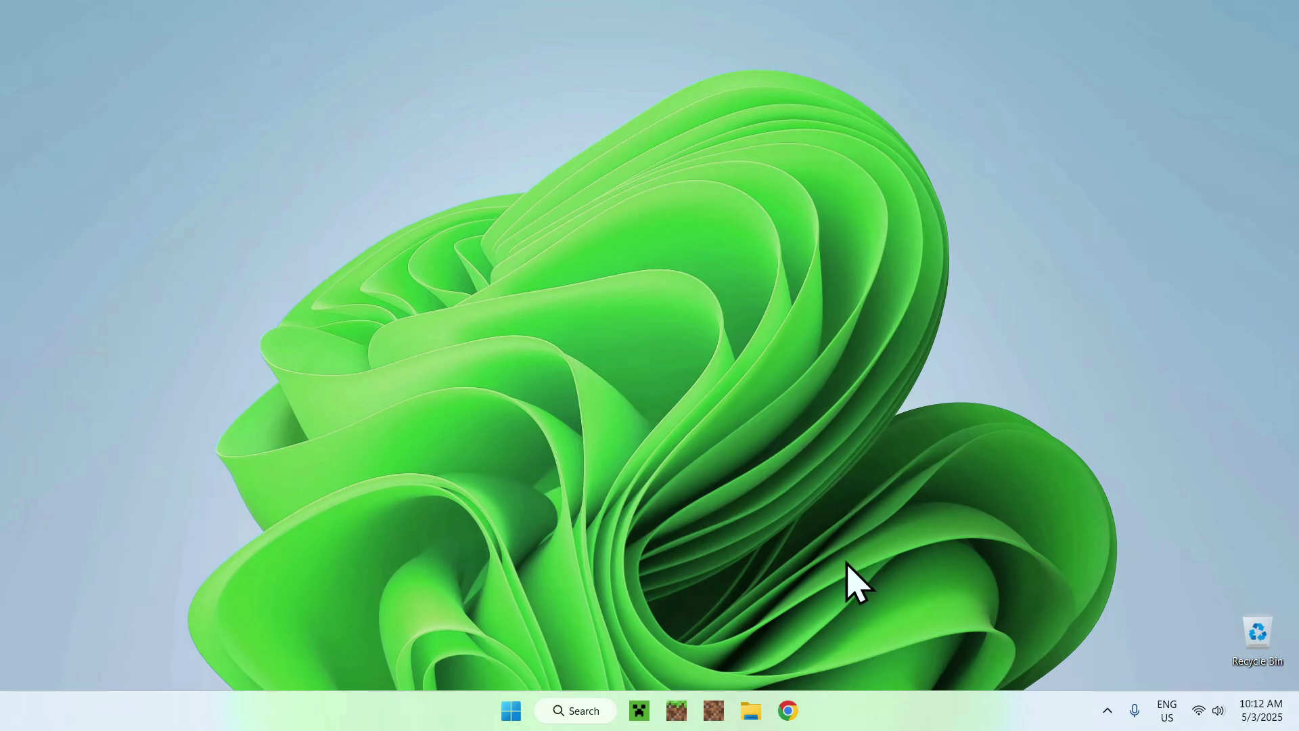
- Launch Google Chrome from the taskbar to get a blank New Tab page
left_click(792, 710)
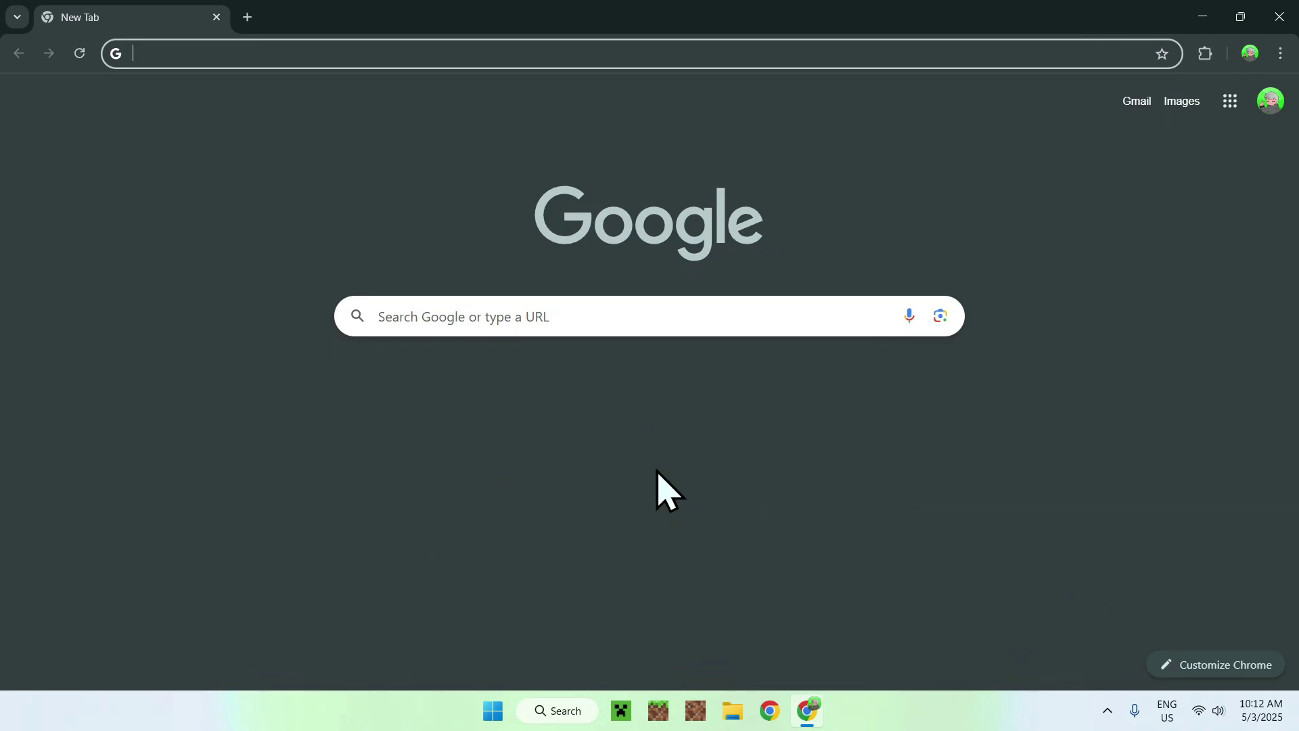
- Search Google for 'Modrinth' and open the official modrinth.com site
left_click(488, 316)
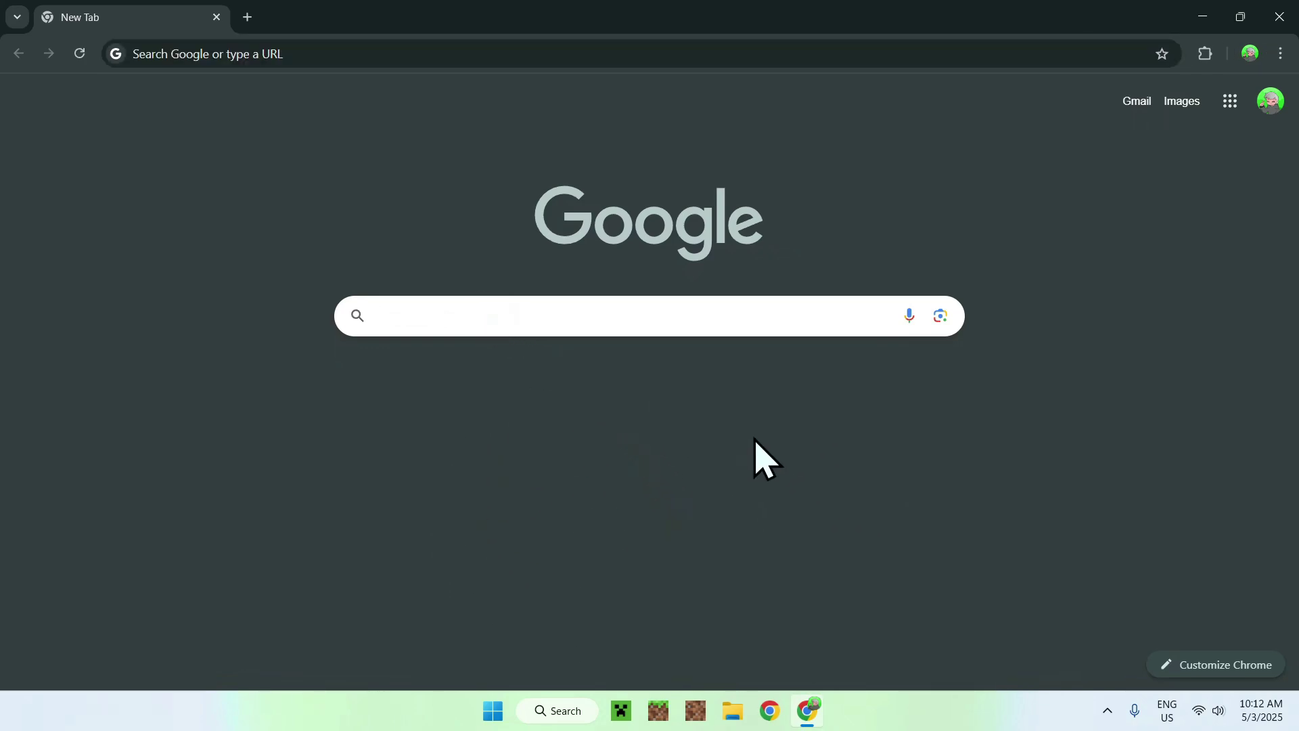
type("Modr")
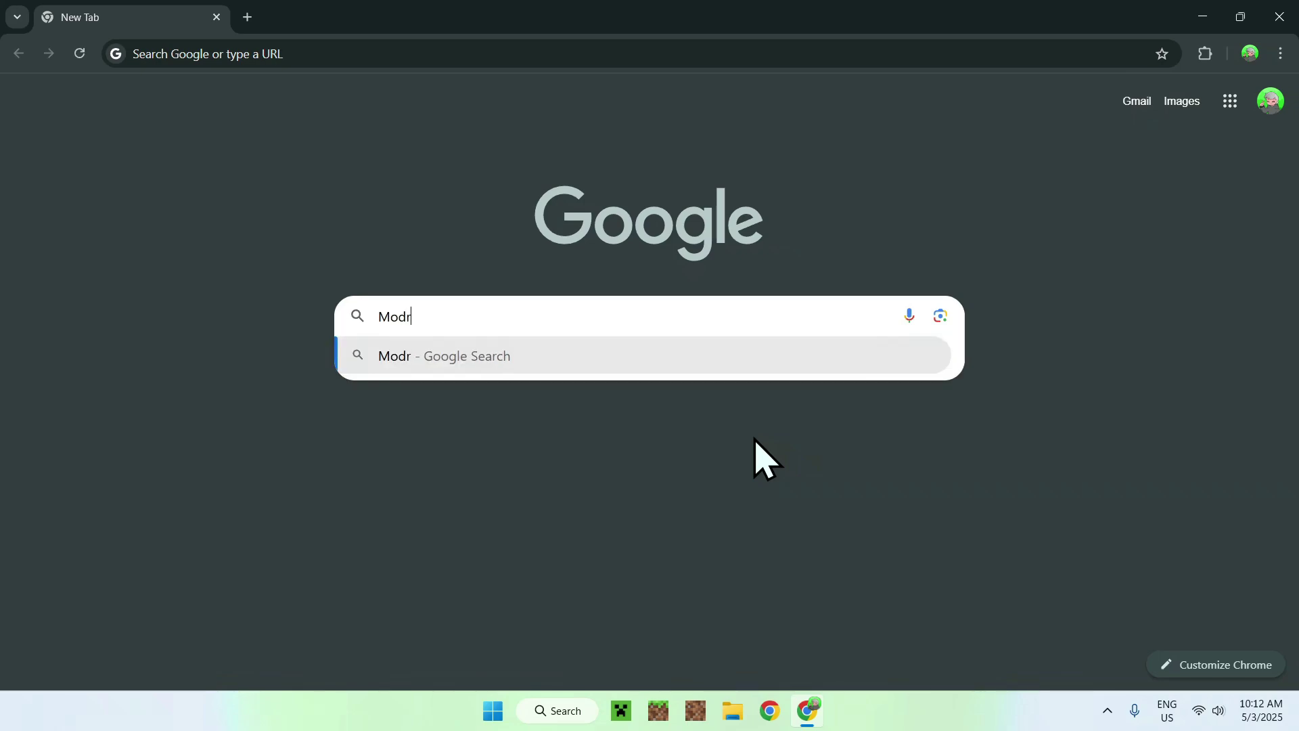
type("inth")
key("Return")
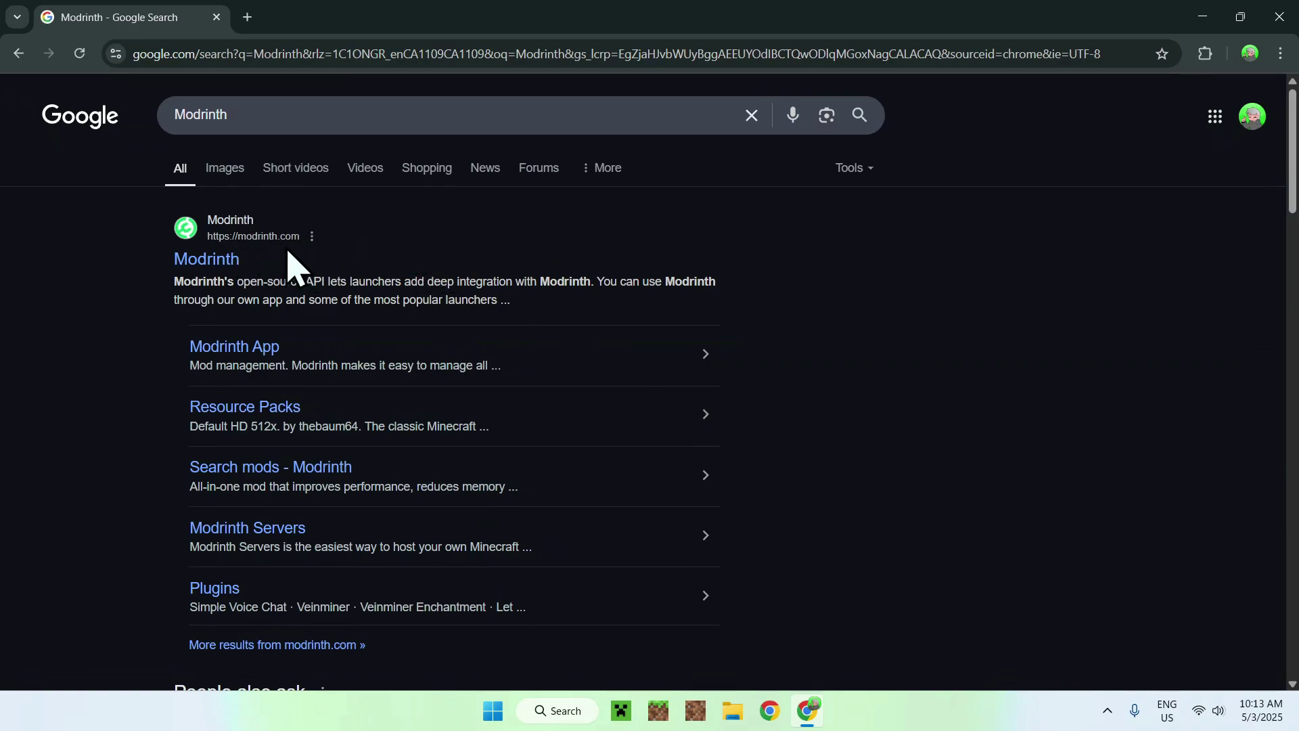
left_click(223, 250)
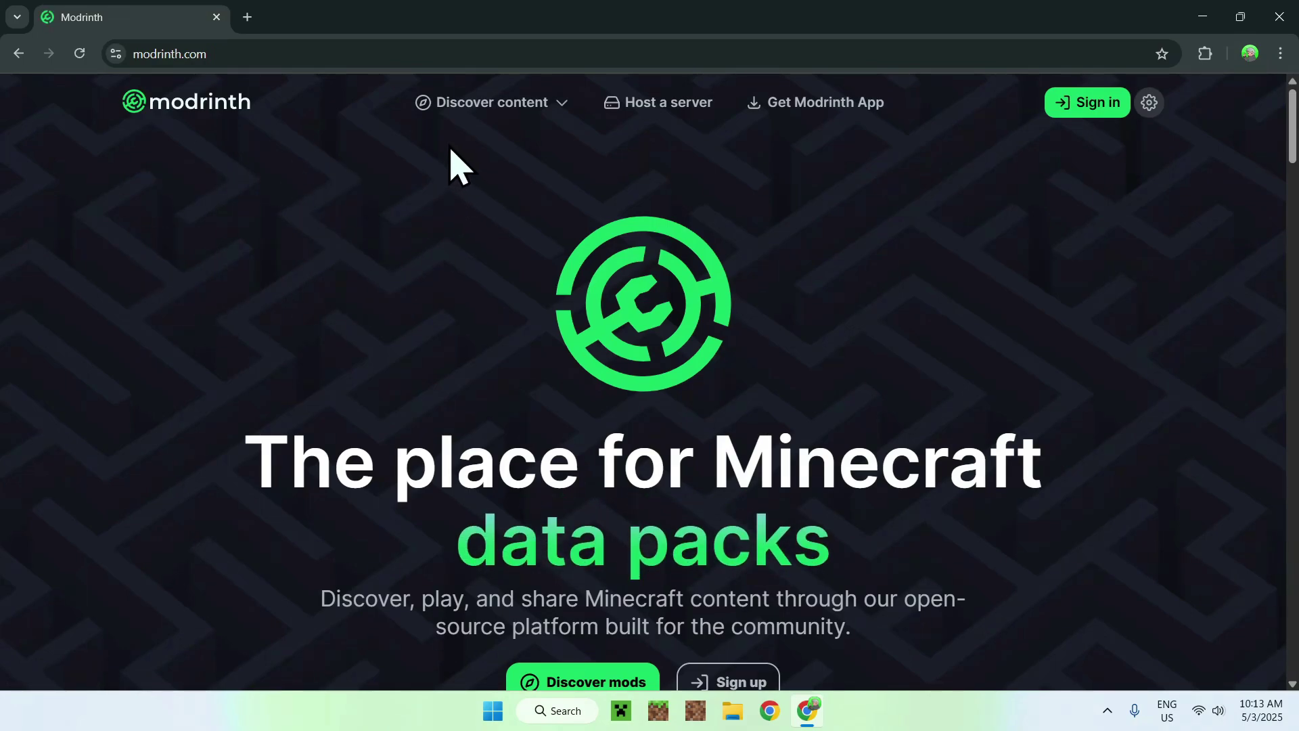
- Search Modrinth's Mods category for 'Continuity' and open the Continuity mod page
left_click(494, 107)
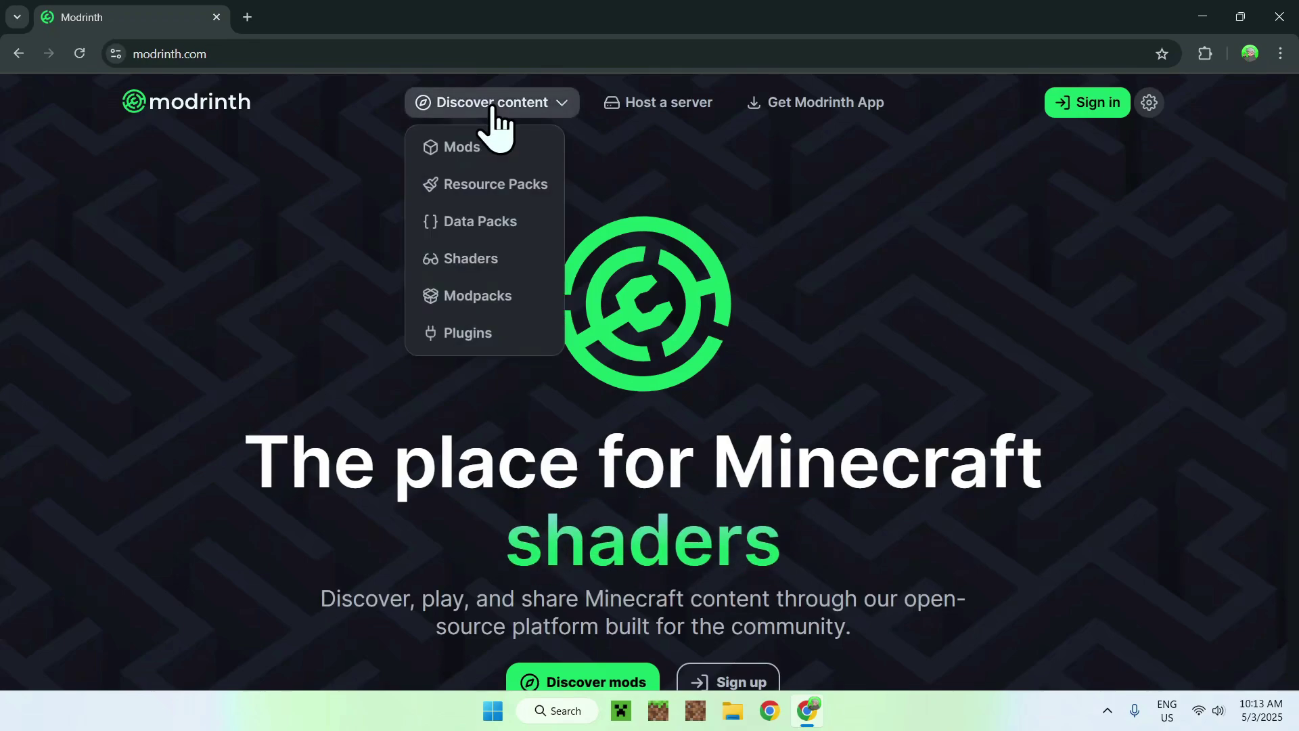
left_click(521, 150)
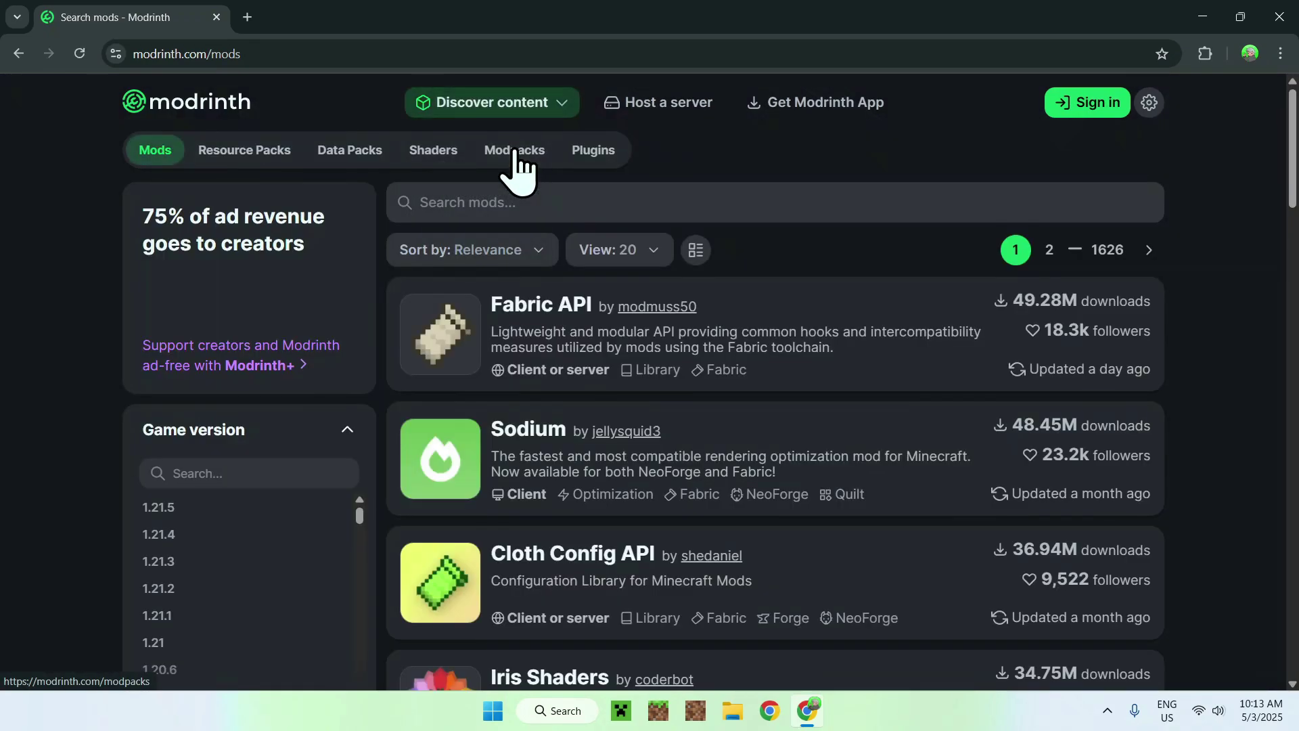
left_click(661, 217)
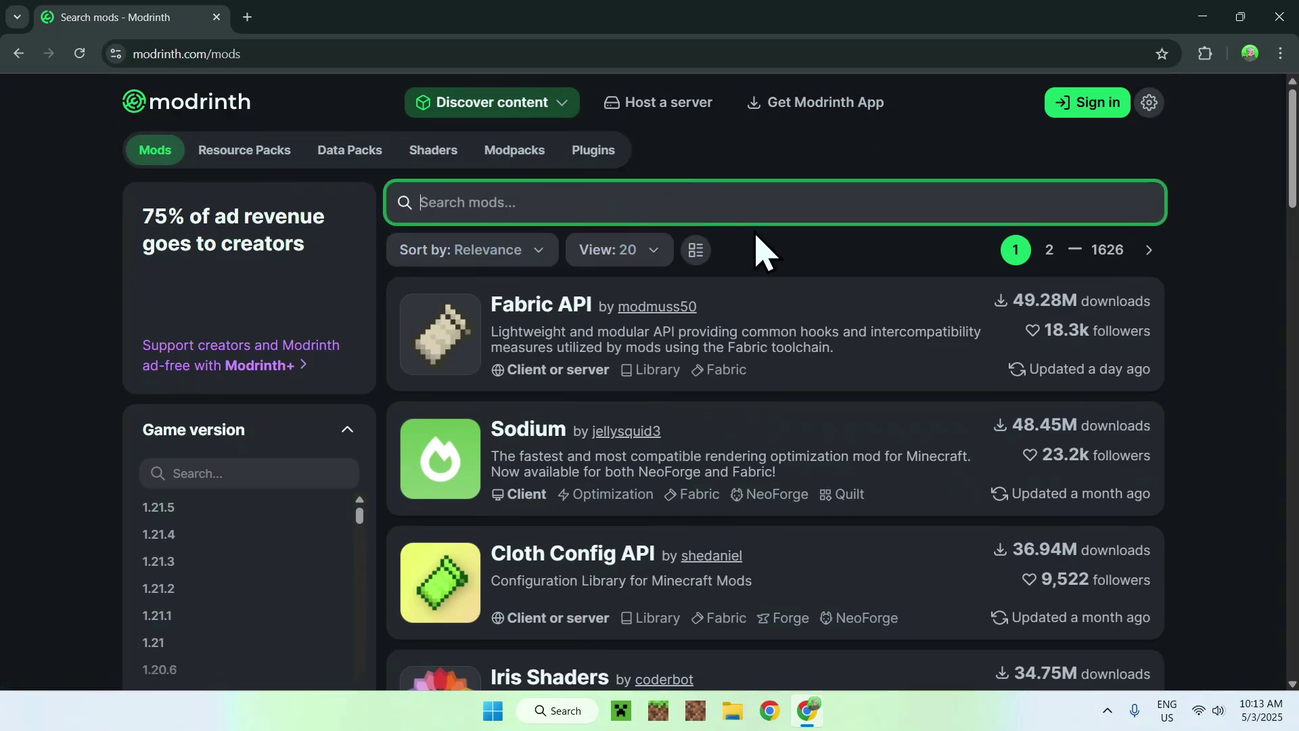
type("Co")
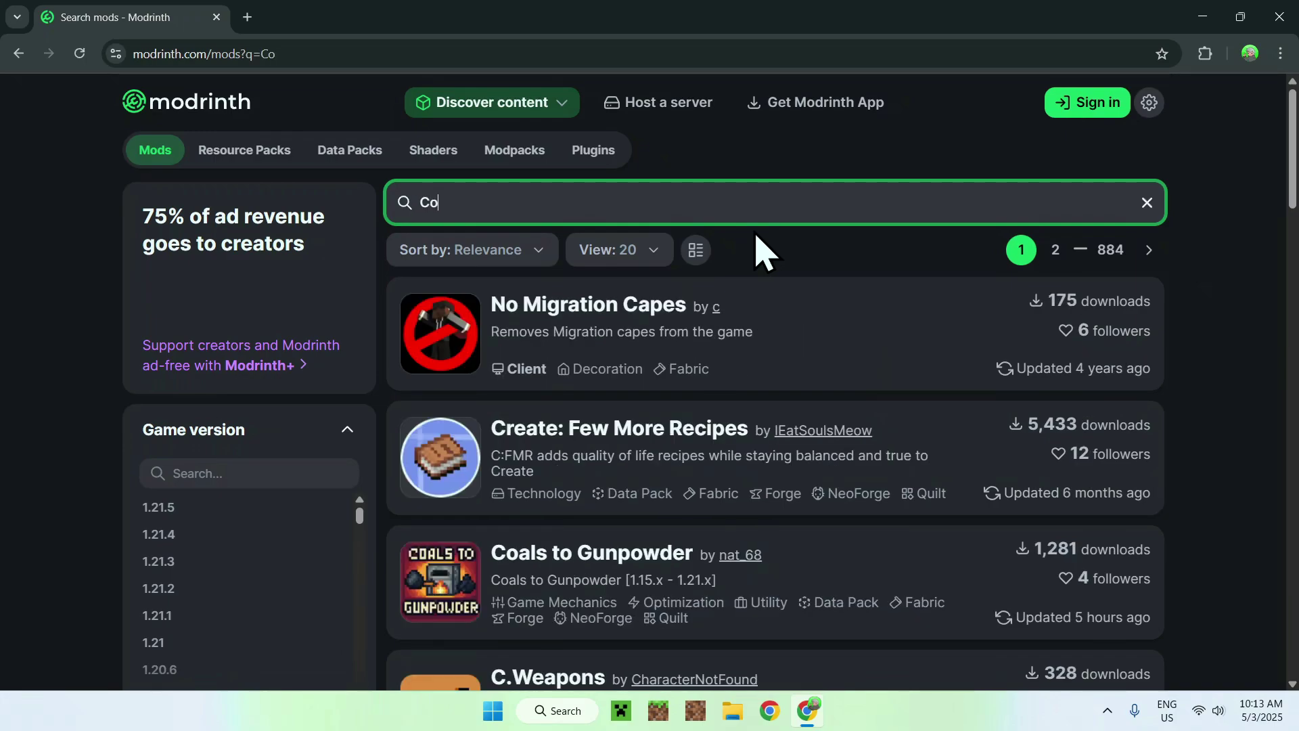
type("ntinuity")
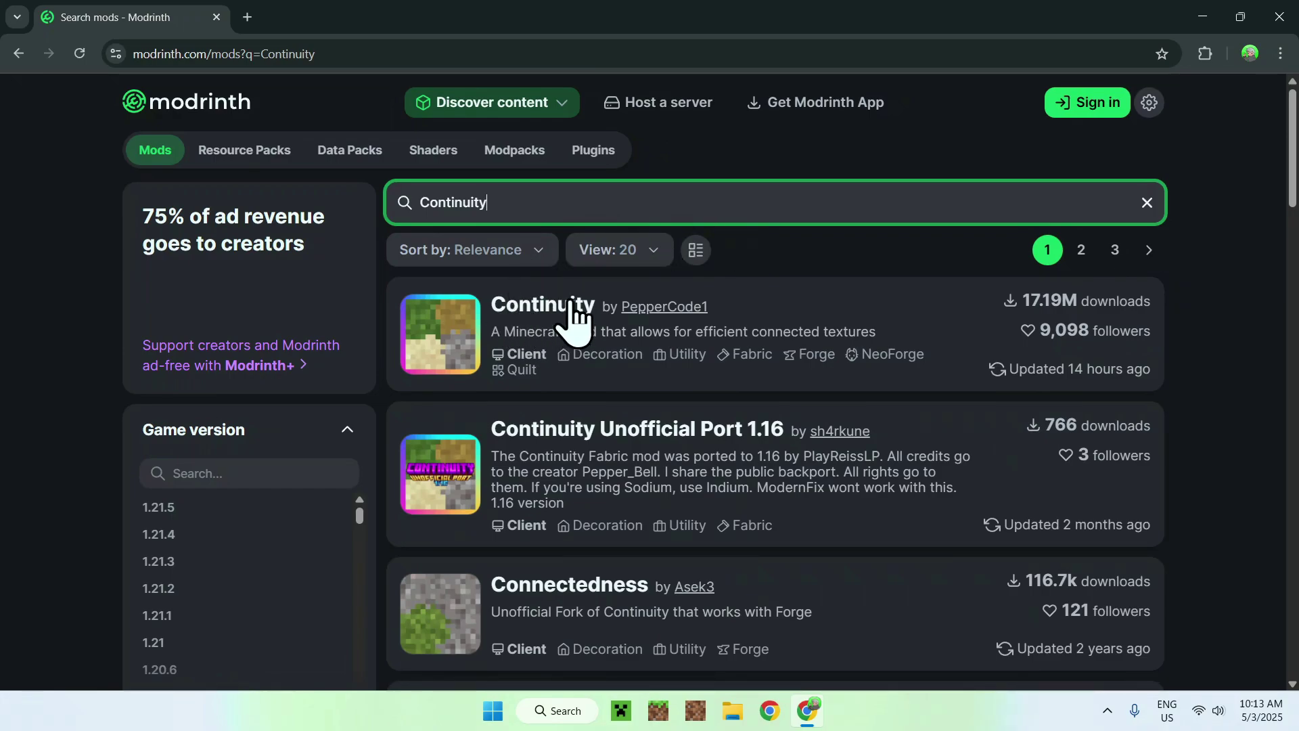
left_click(544, 305)
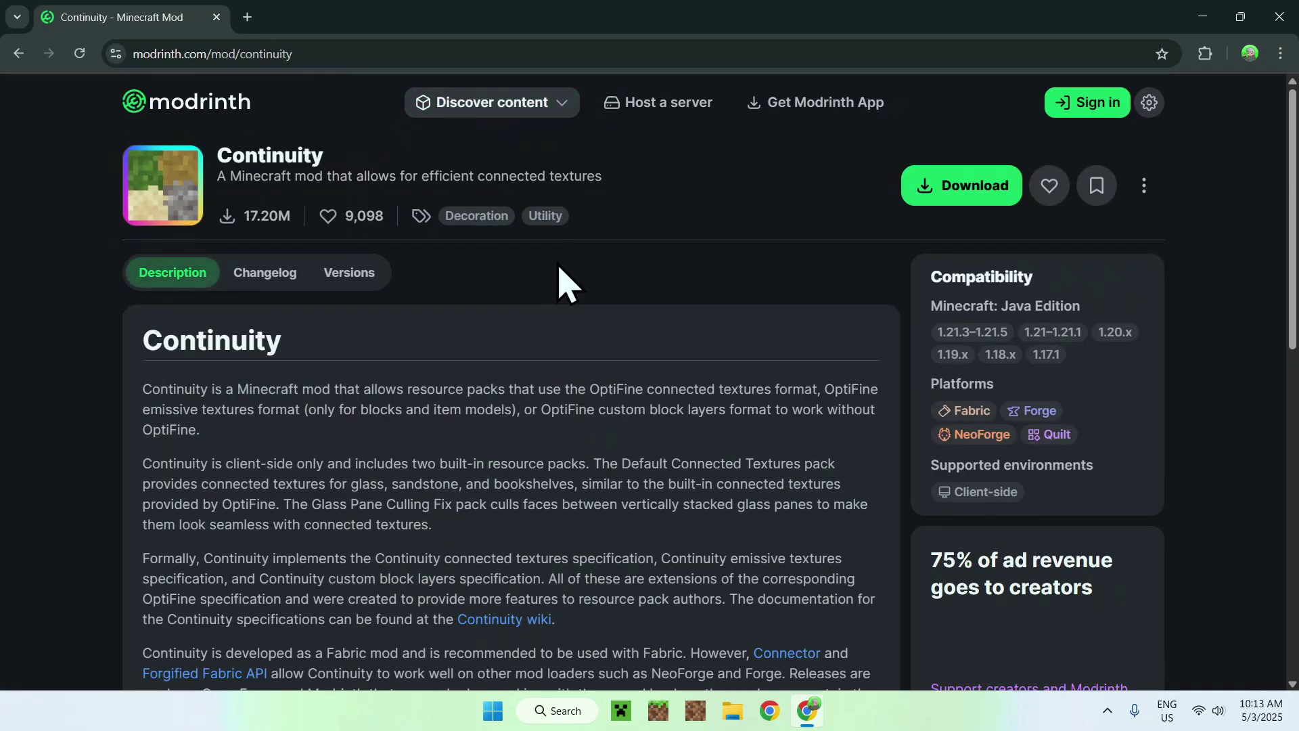
- Filter Continuity versions to 1.21.5, download 3.0.1-test.4+1.21.5, and view its version page
left_click(347, 274)
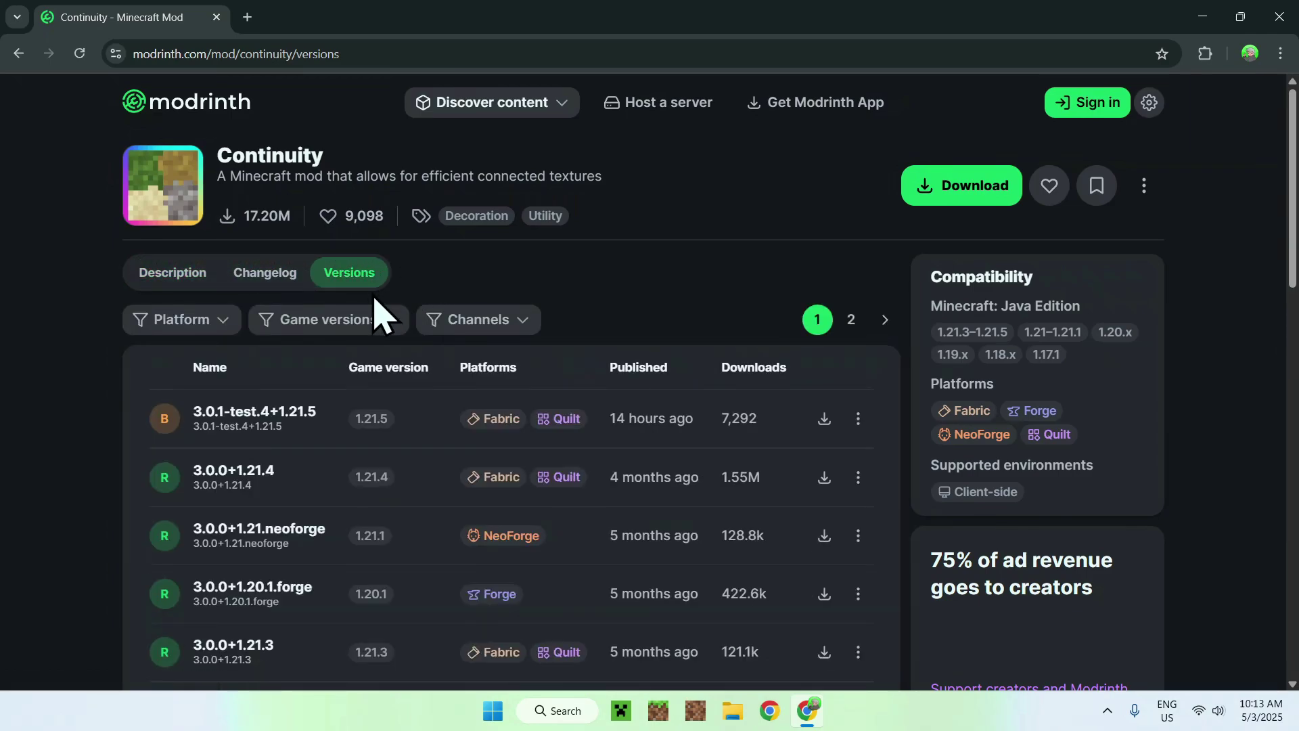
left_click(315, 325)
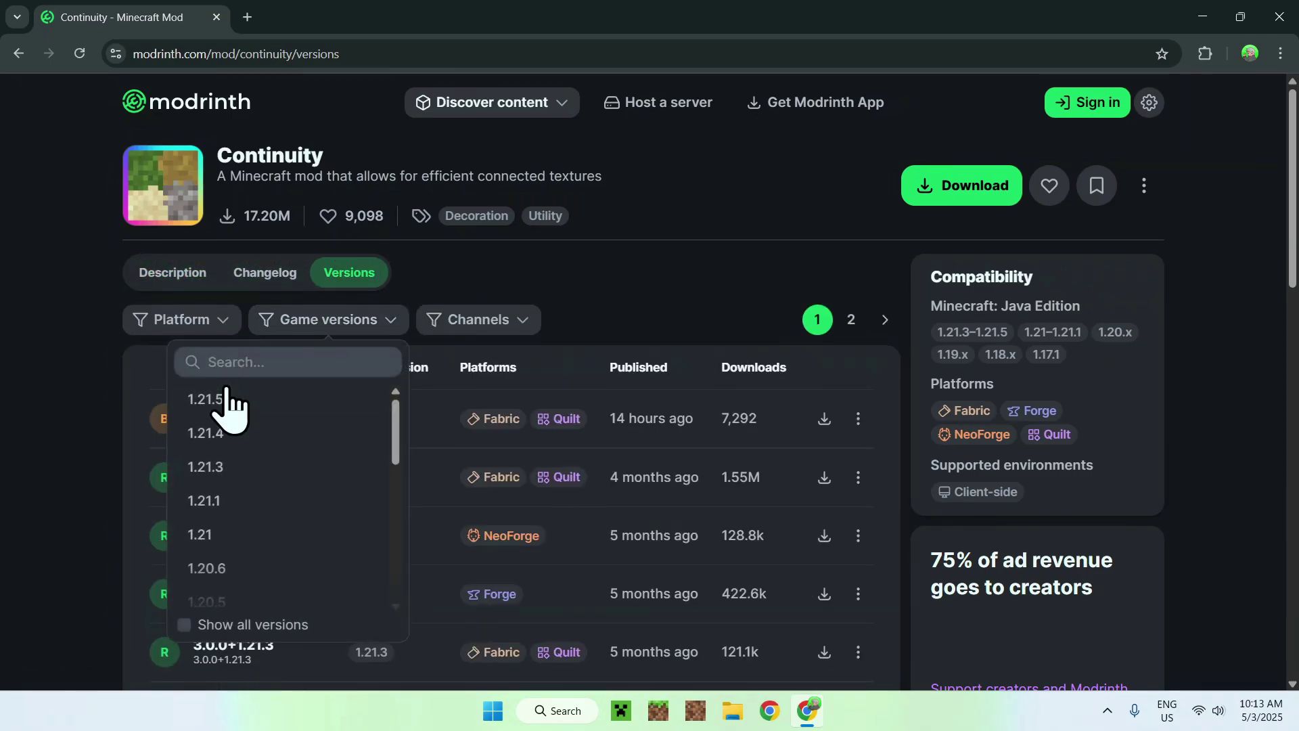
left_click(268, 407)
left_click(100, 406)
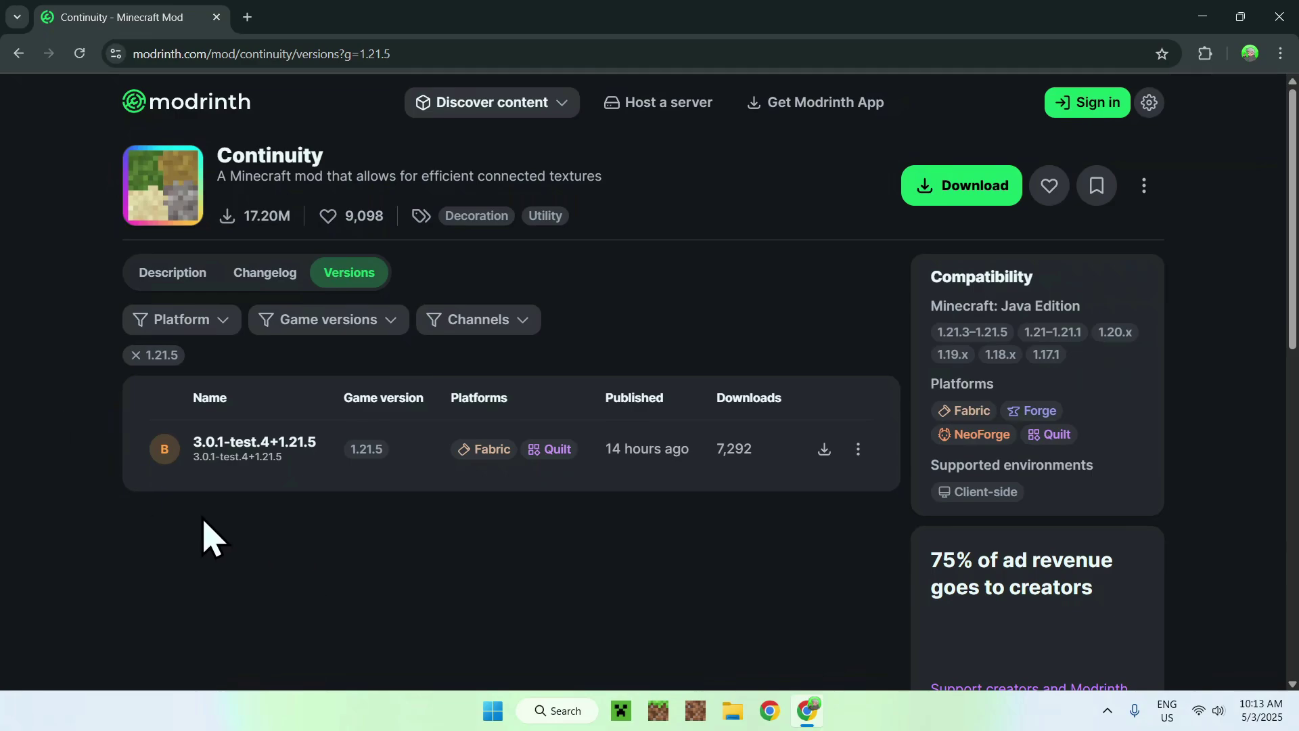
left_click(824, 450)
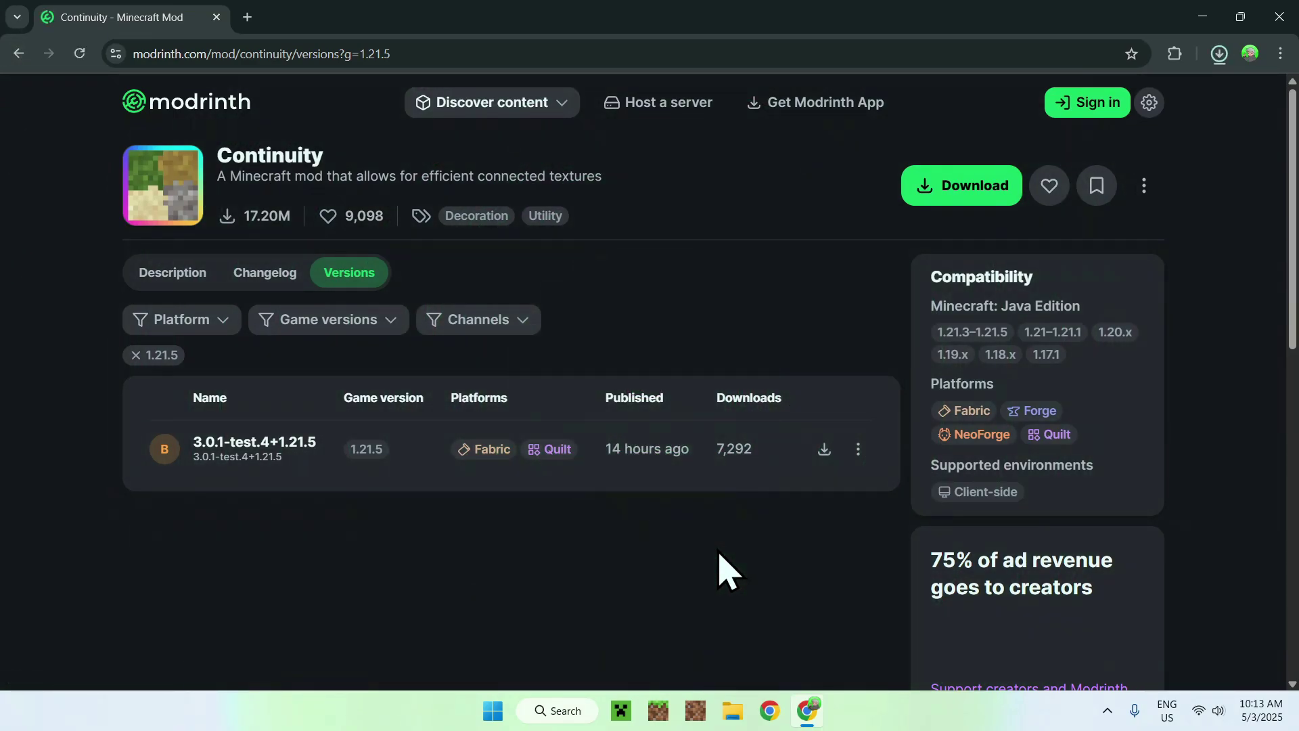
left_click(230, 447)
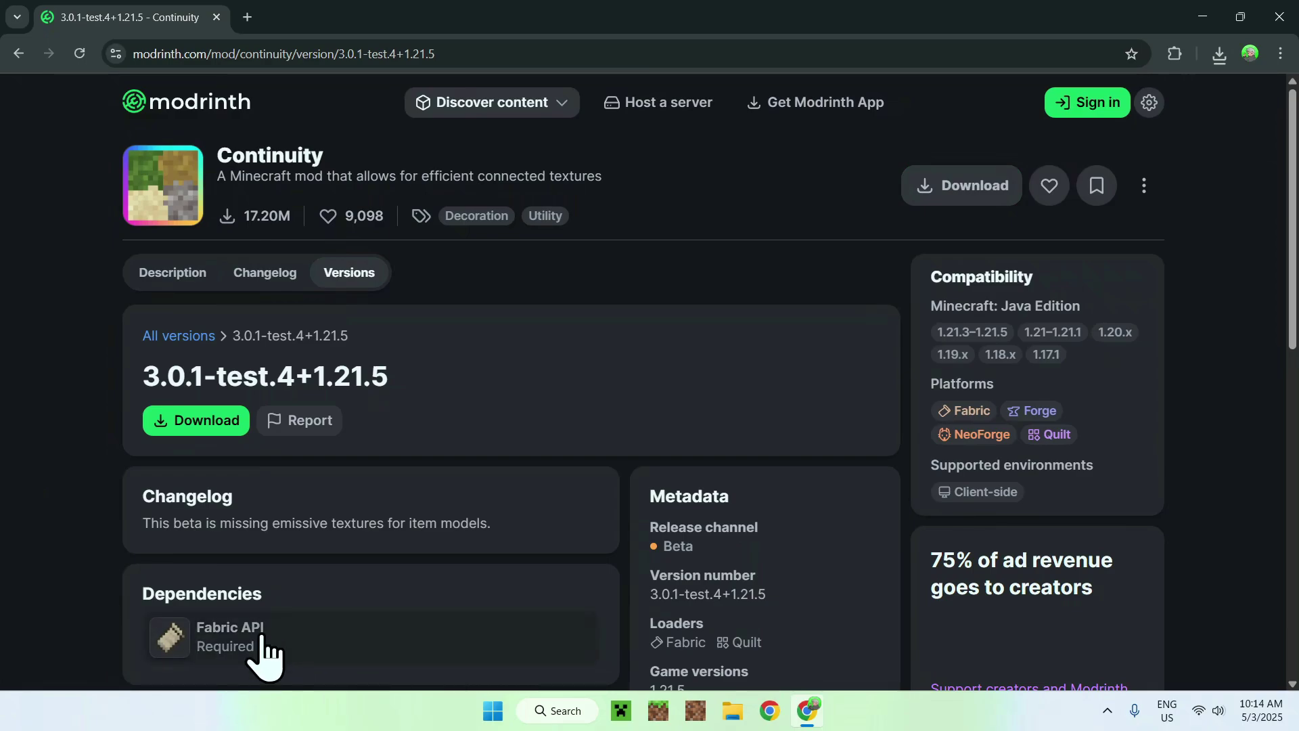
- From the Fabric API dependency, download version 0.121.0+1.21.5 using the 1.21.5 filter
left_click(315, 646)
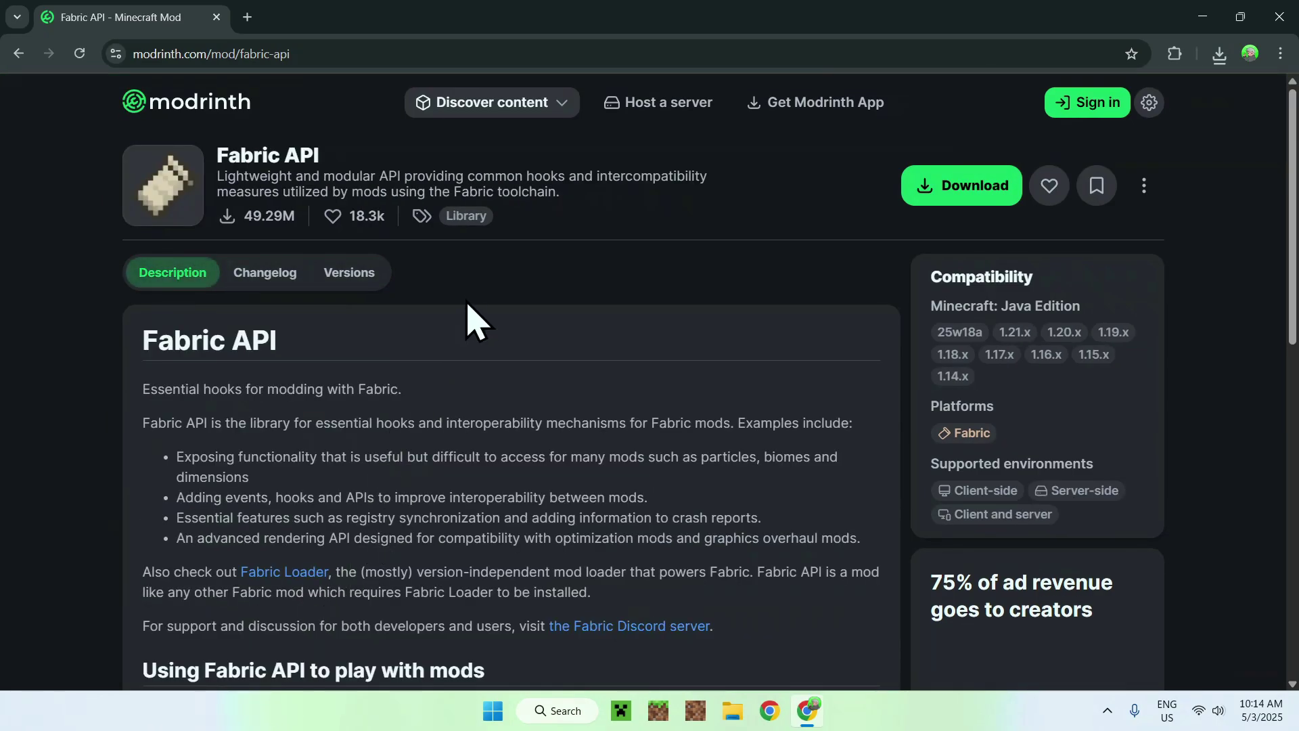
left_click(349, 277)
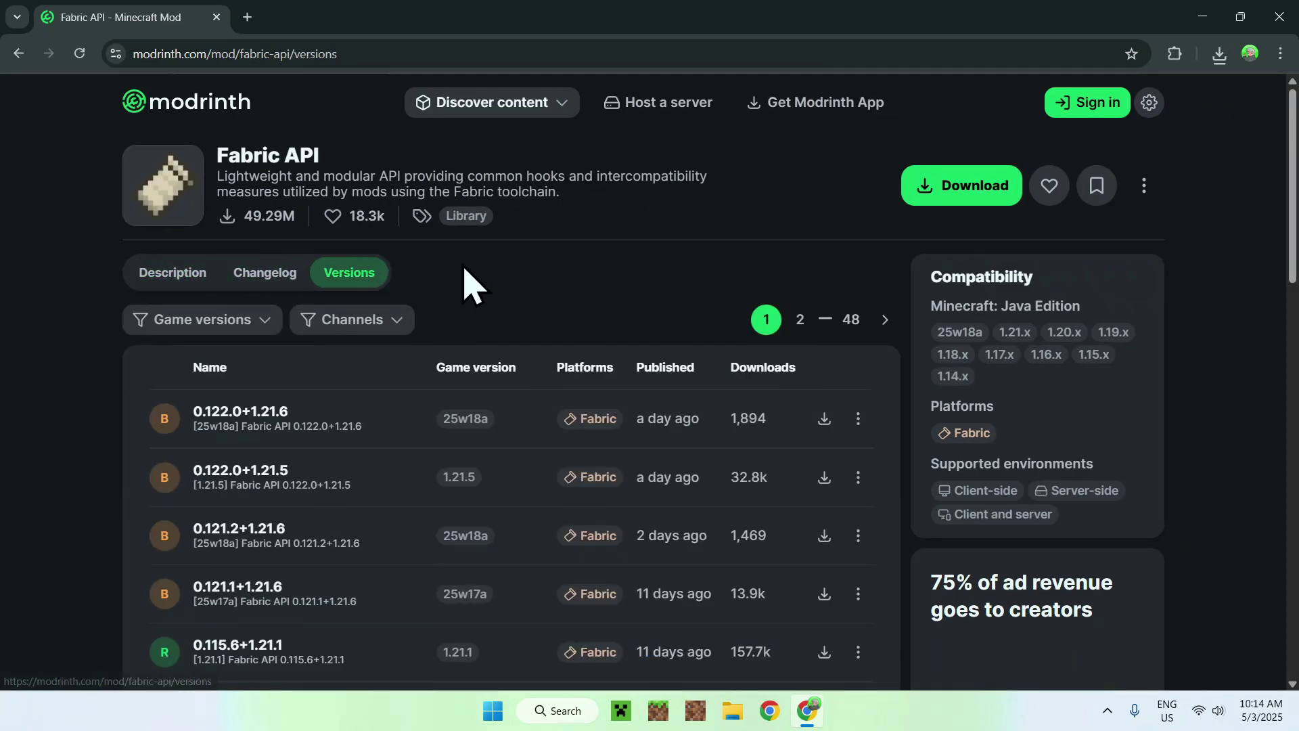
left_click(232, 328)
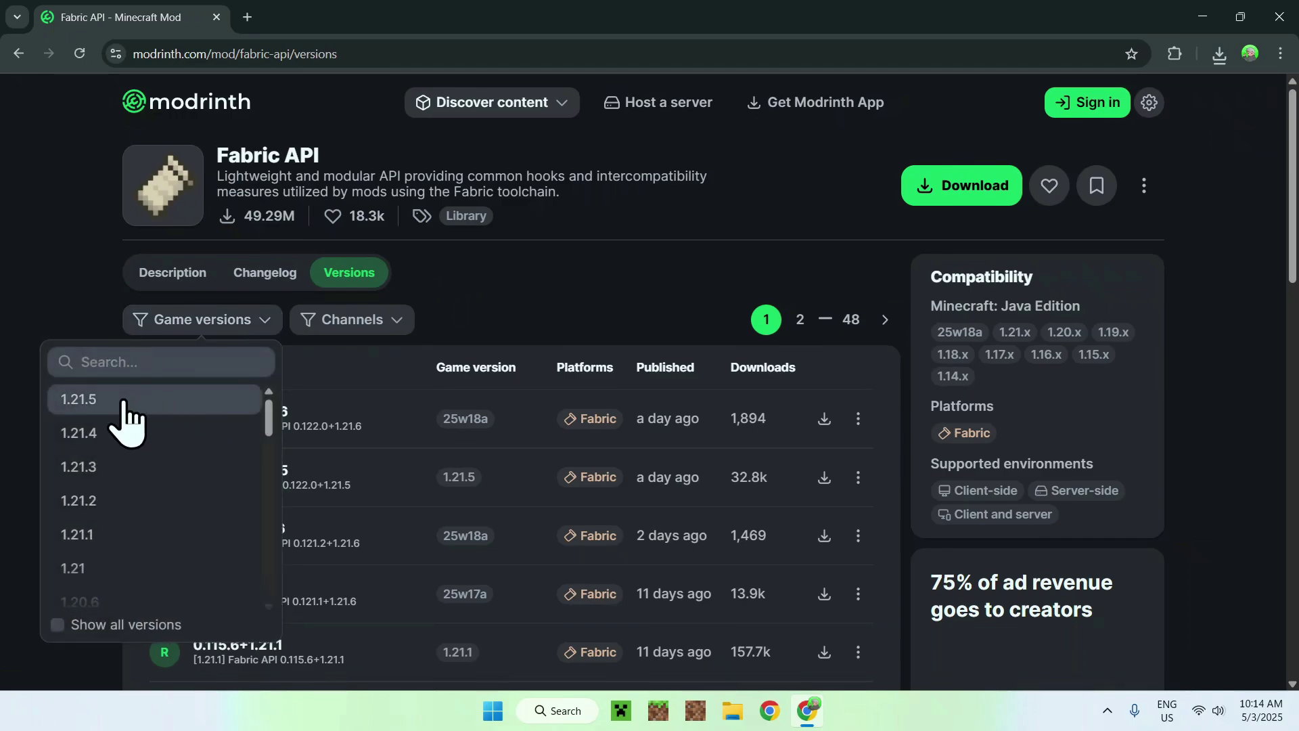
left_click(139, 402)
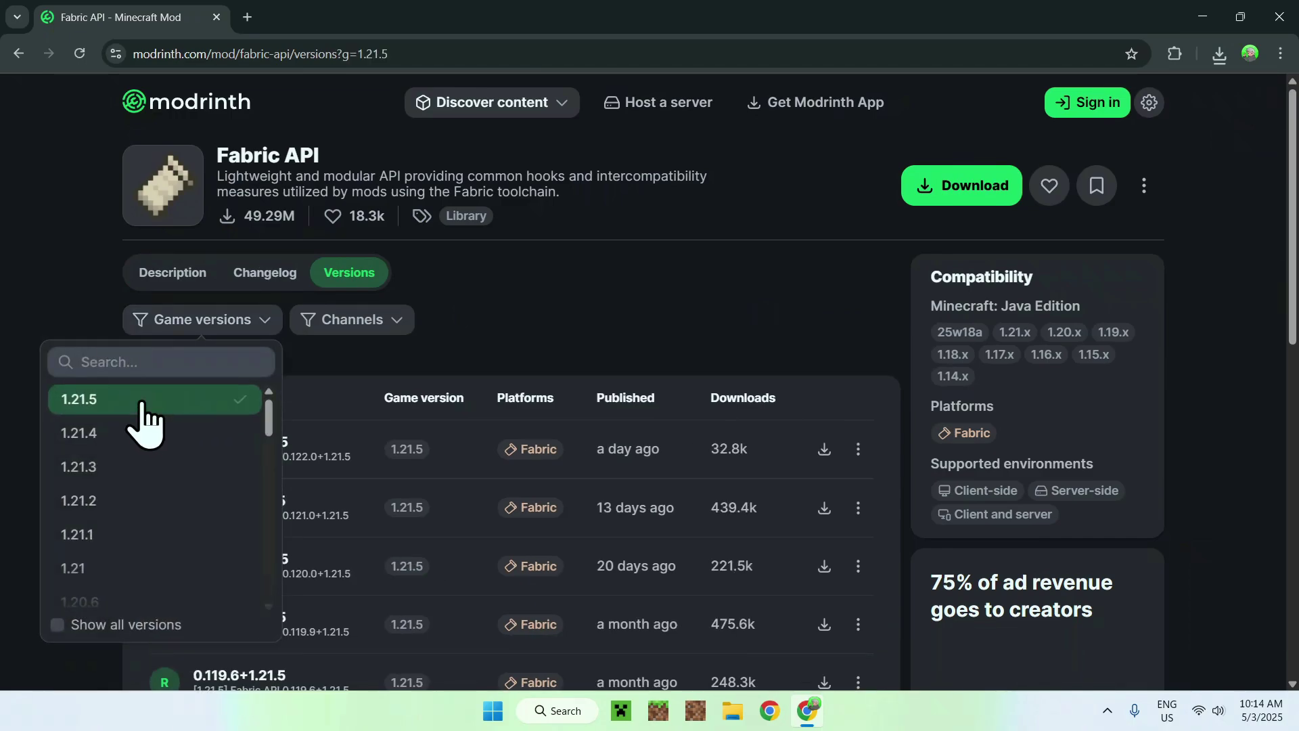
left_click(581, 271)
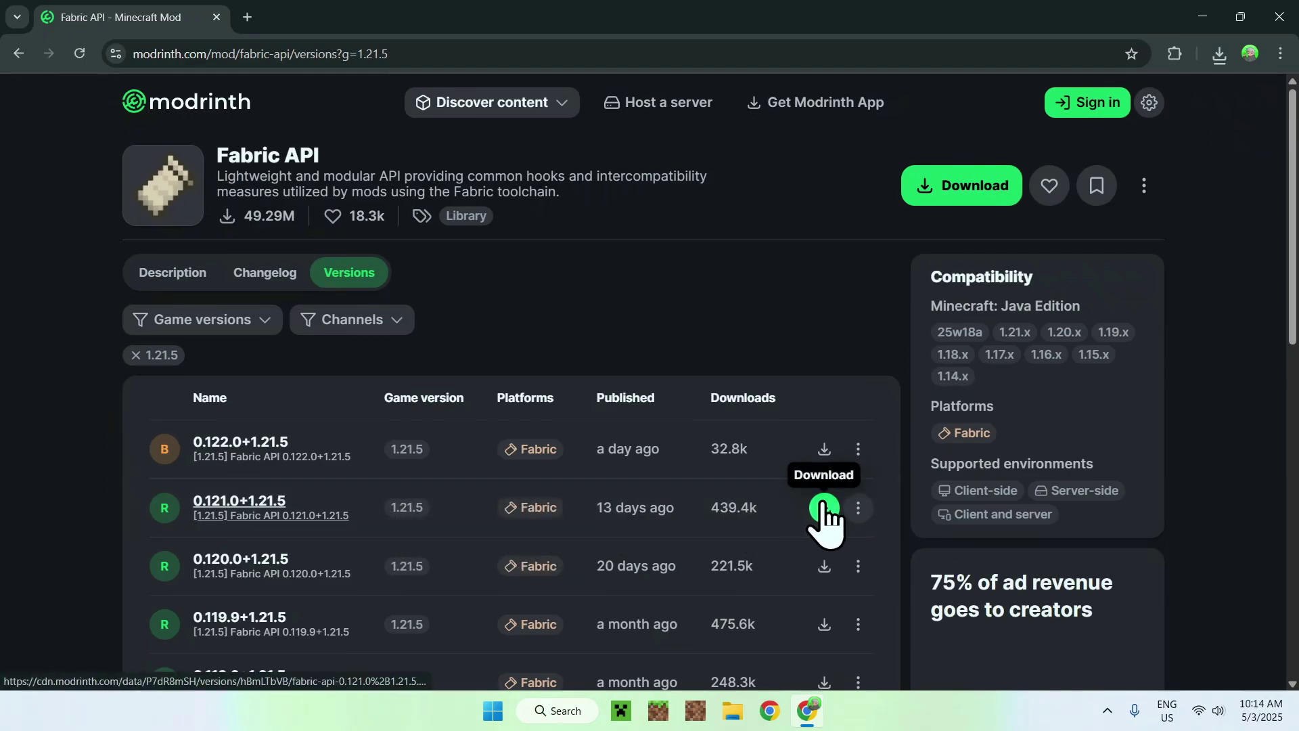
left_click(824, 509)
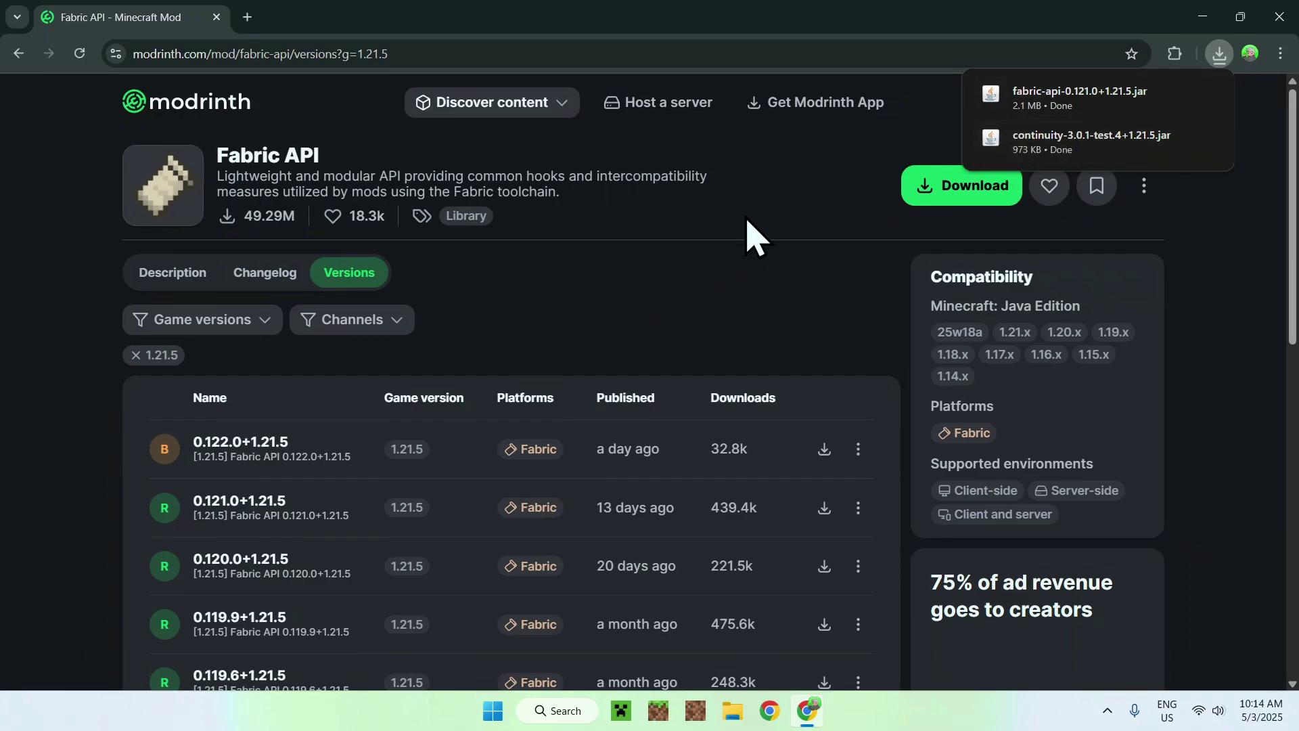
left_click(480, 103)
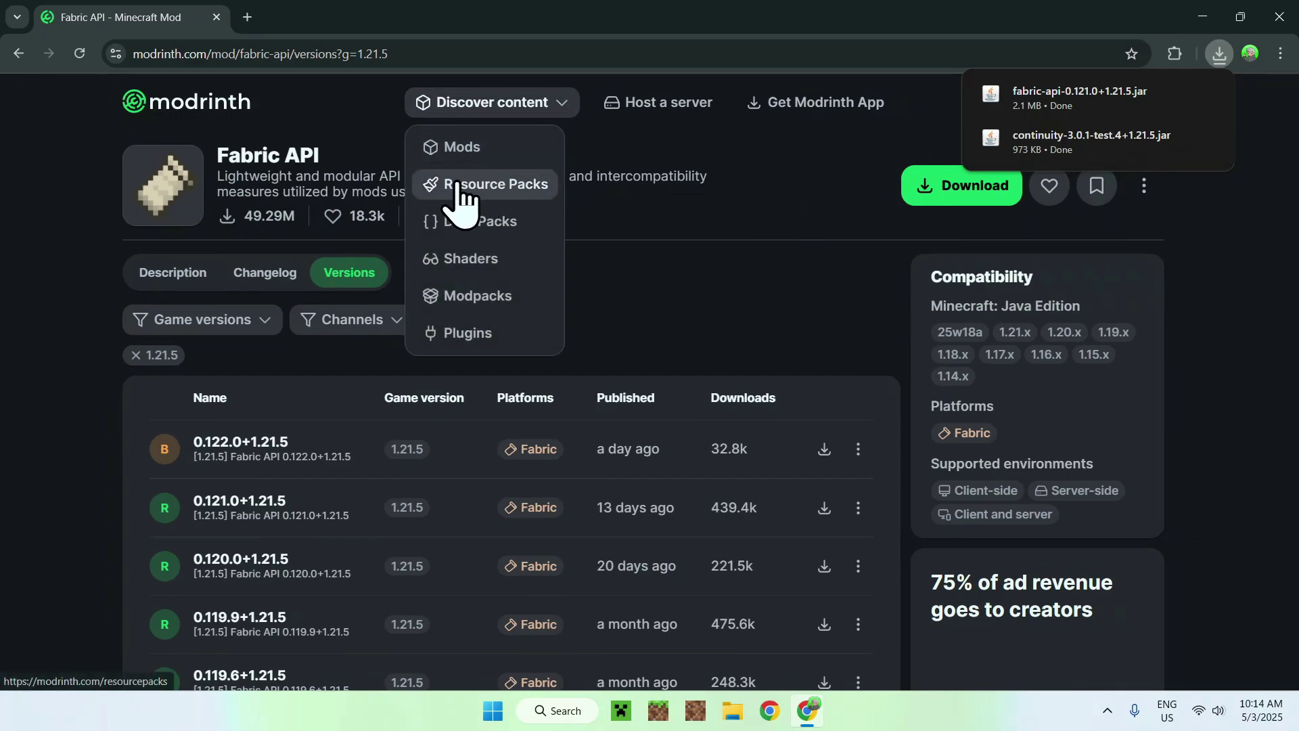
- Search Resource Packs for 'Continuity' and open the Deep Origins Overlays page
left_click(482, 193)
left_click(559, 202)
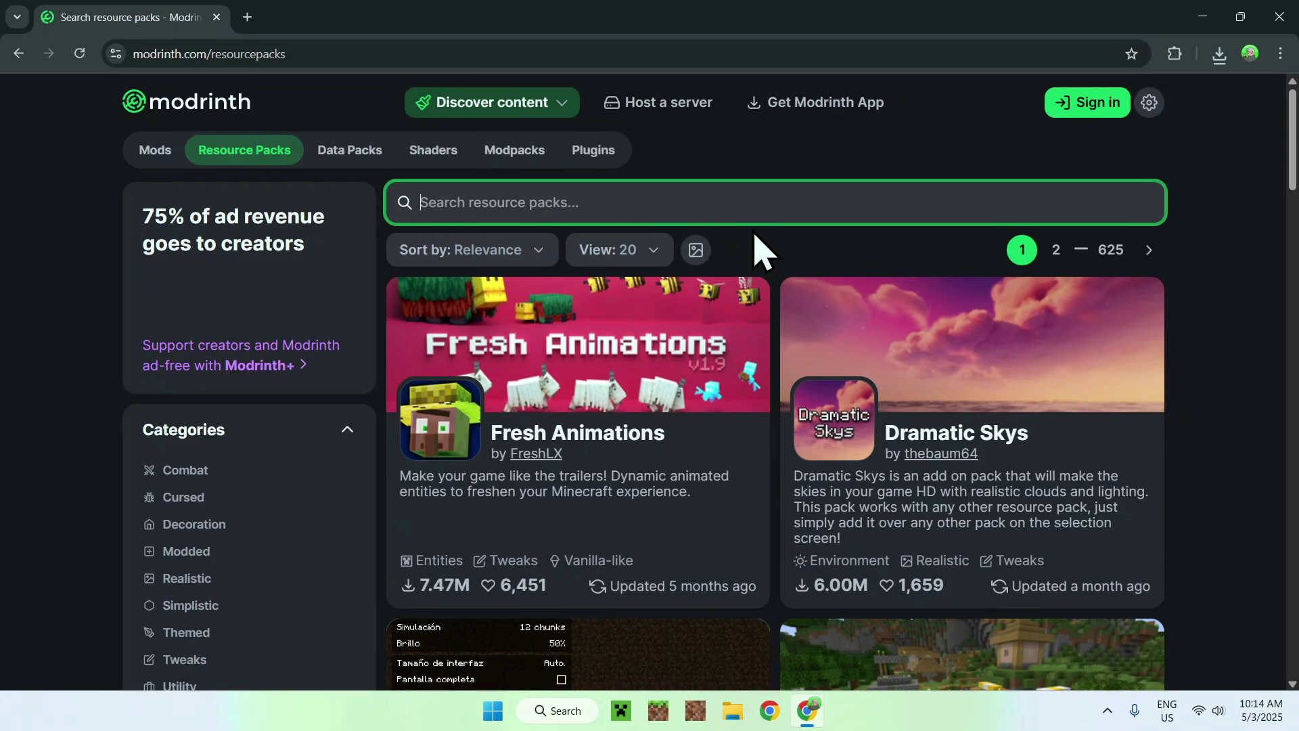
type("C")
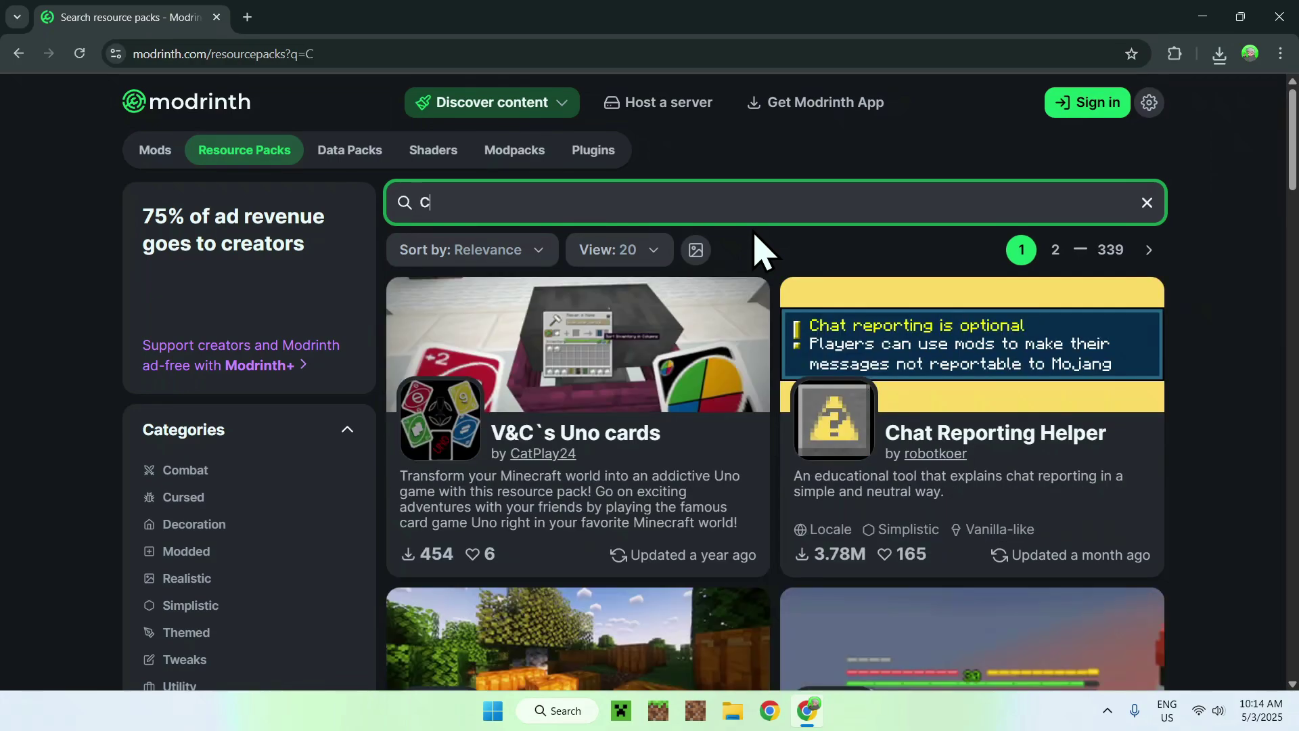
type("ontinuity")
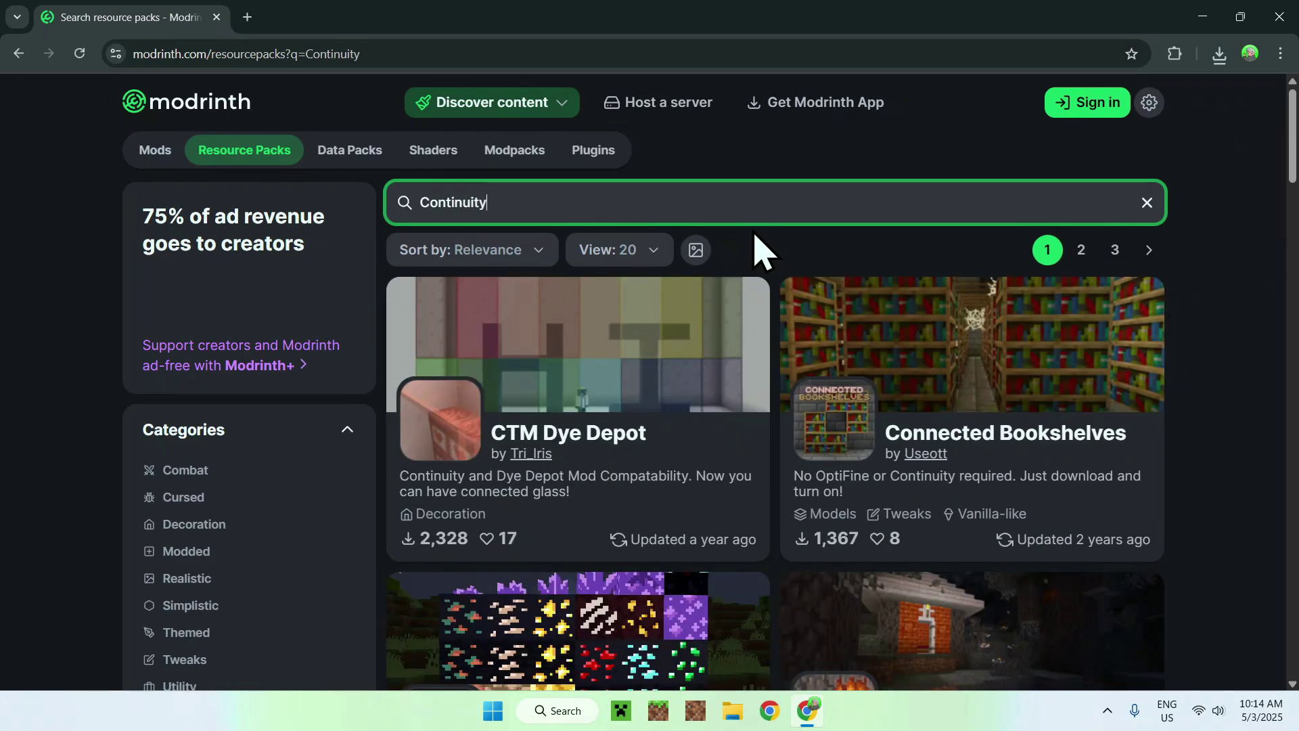
scroll(1194, 314, "down", 12)
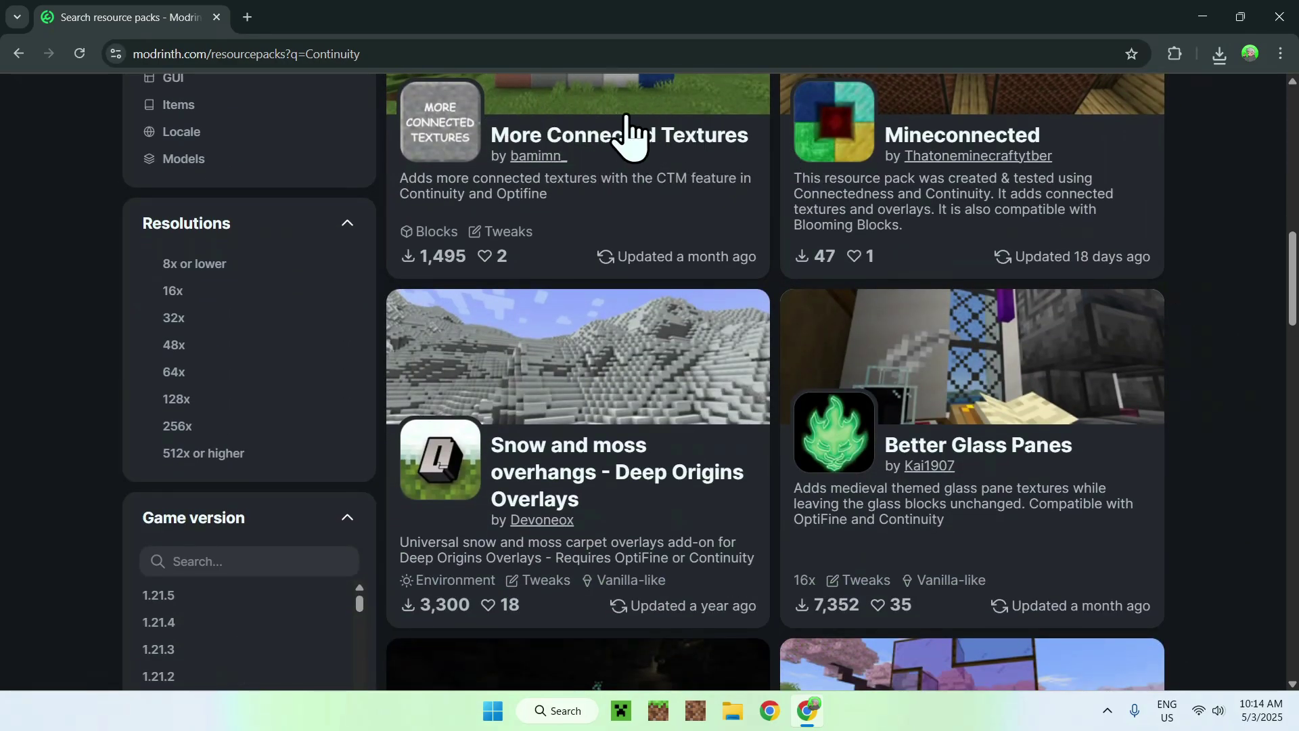
scroll(808, 217, "up", 6)
scroll(778, 203, "up", 5)
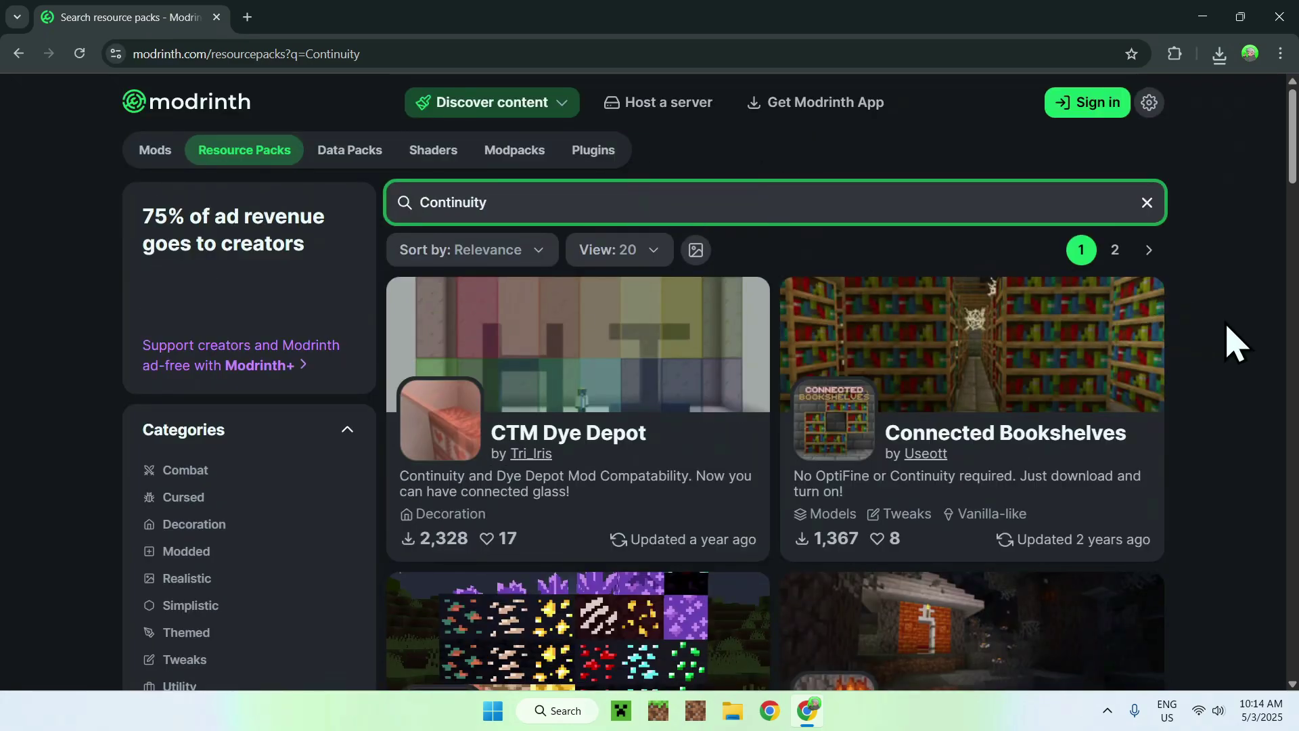
scroll(1218, 336, "down", 3)
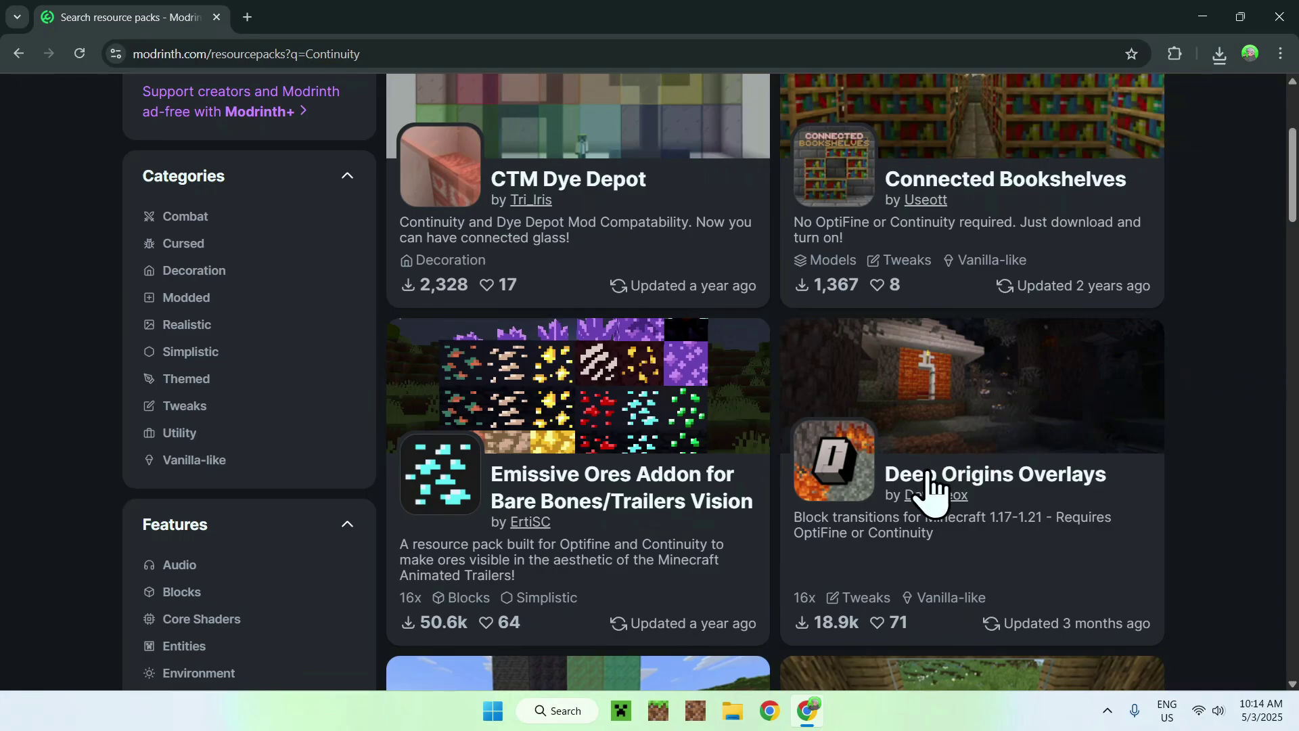
left_click(954, 482)
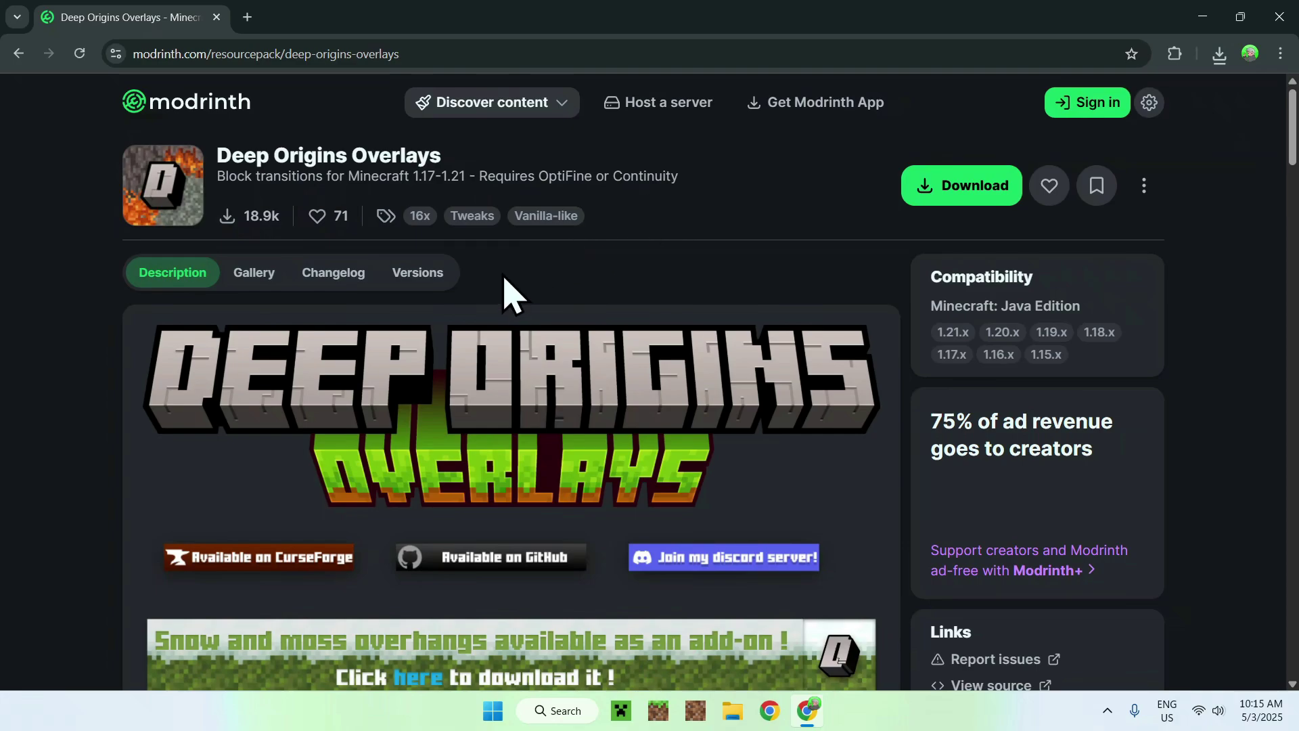
- Download Deep Origins Overlays 1.3 for 1.21.5 and confirm the 1.79 MB zip finished
left_click(421, 274)
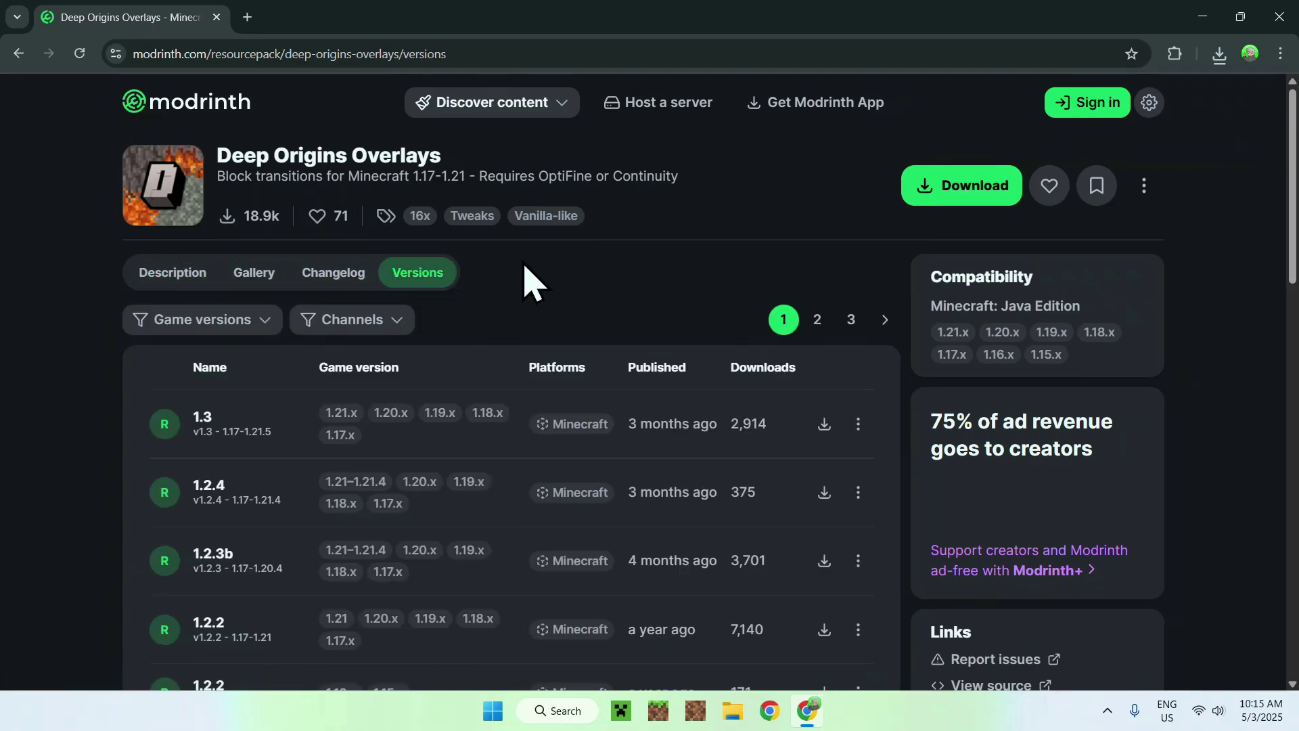
left_click(210, 320)
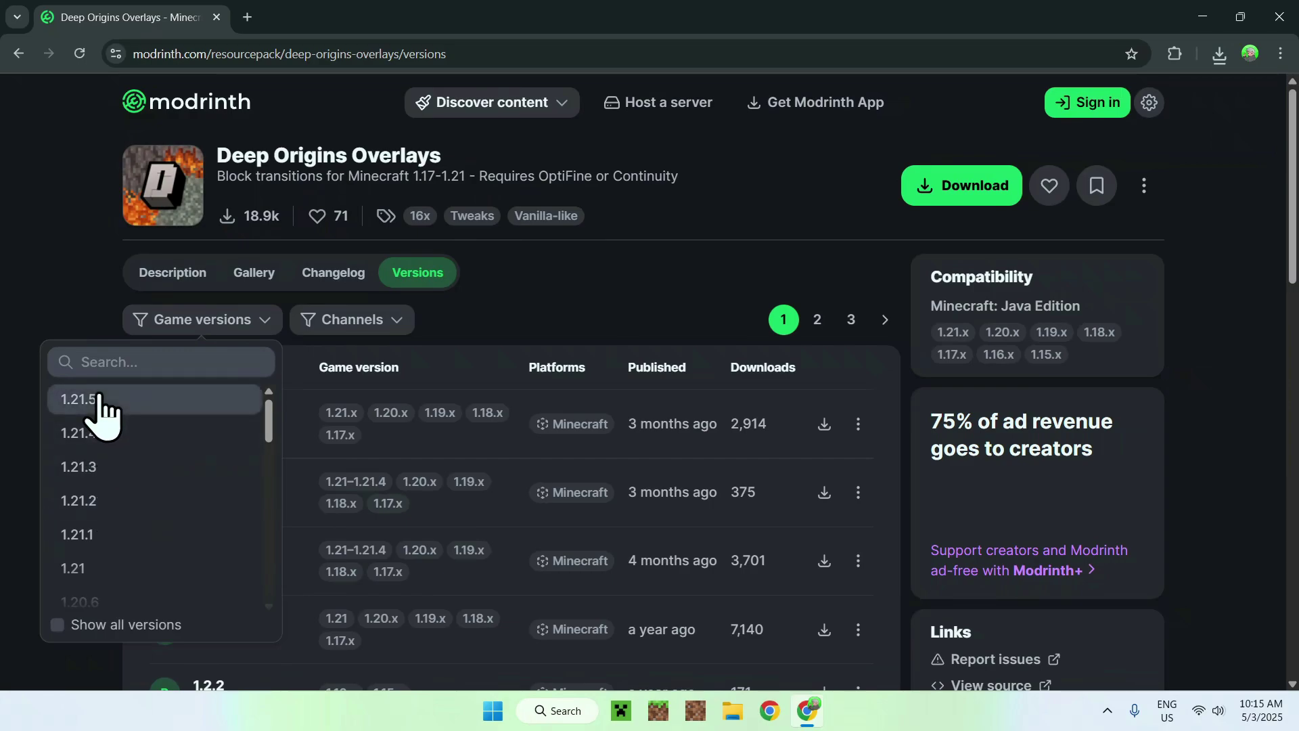
left_click(128, 410)
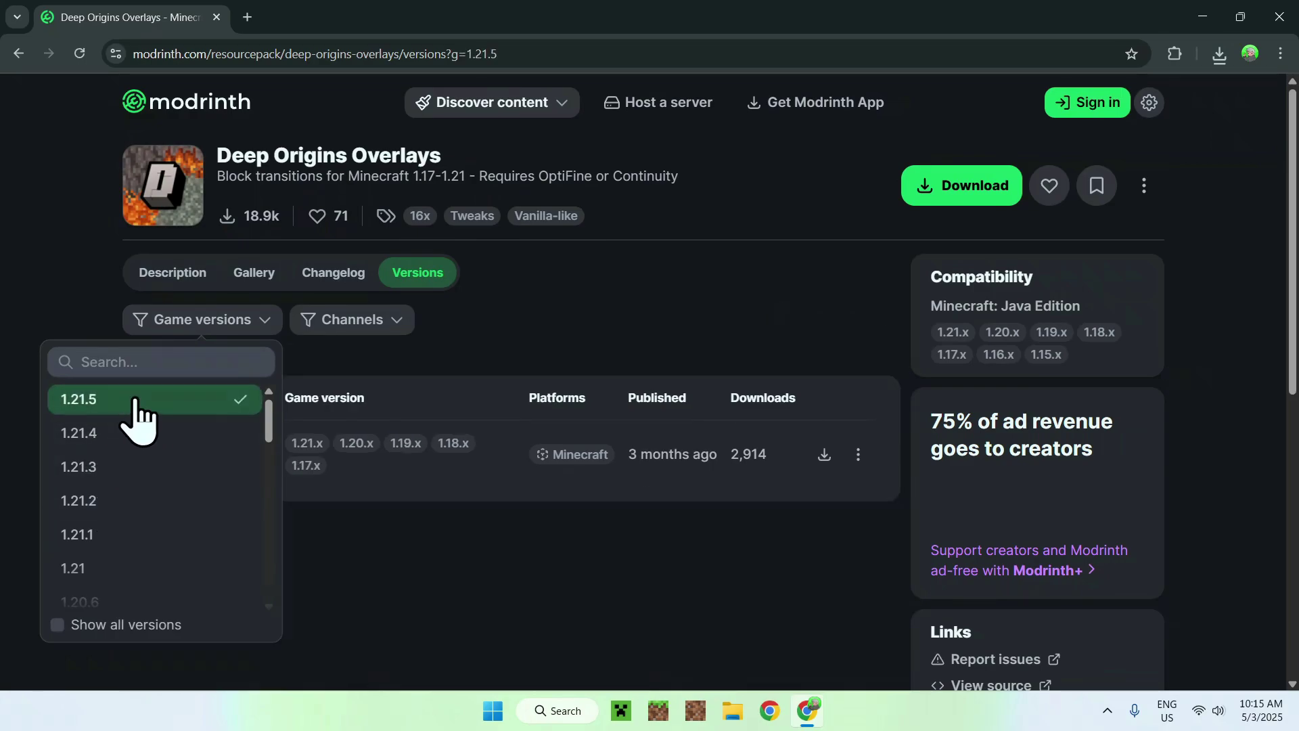
left_click(619, 302)
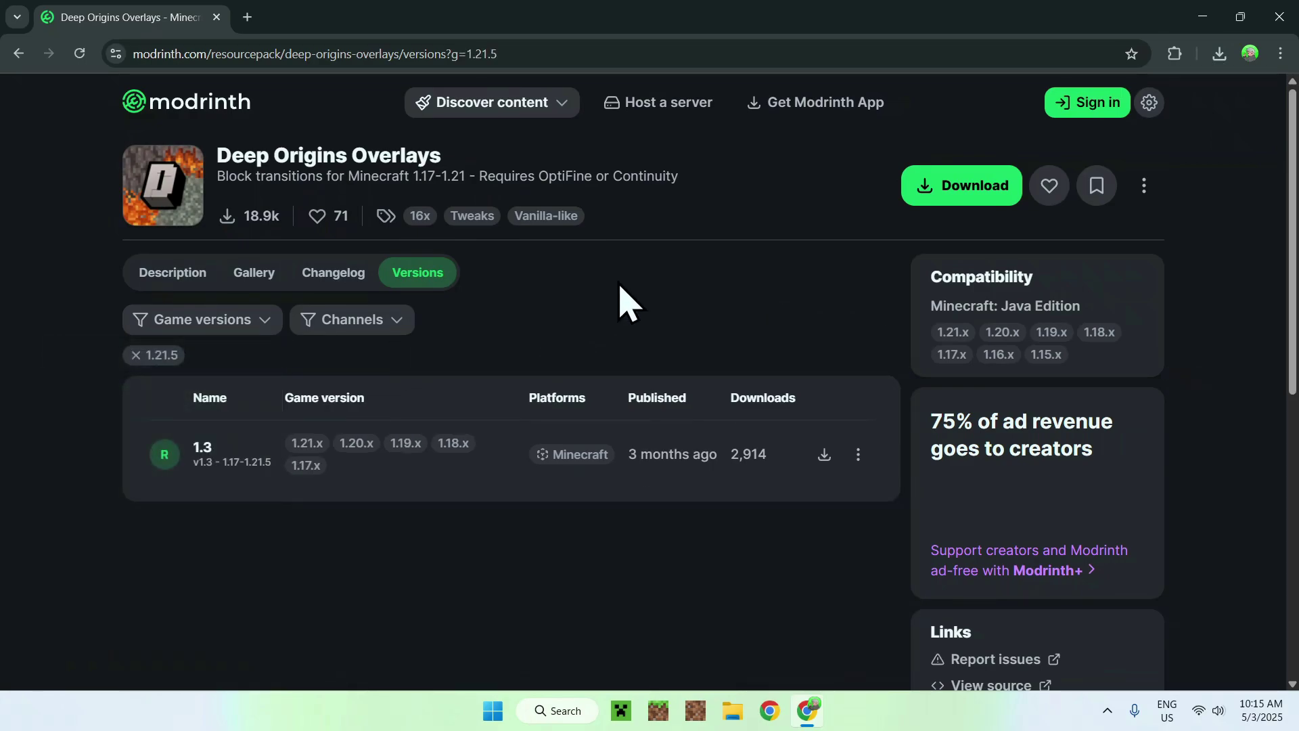
left_click(823, 453)
left_click(1220, 59)
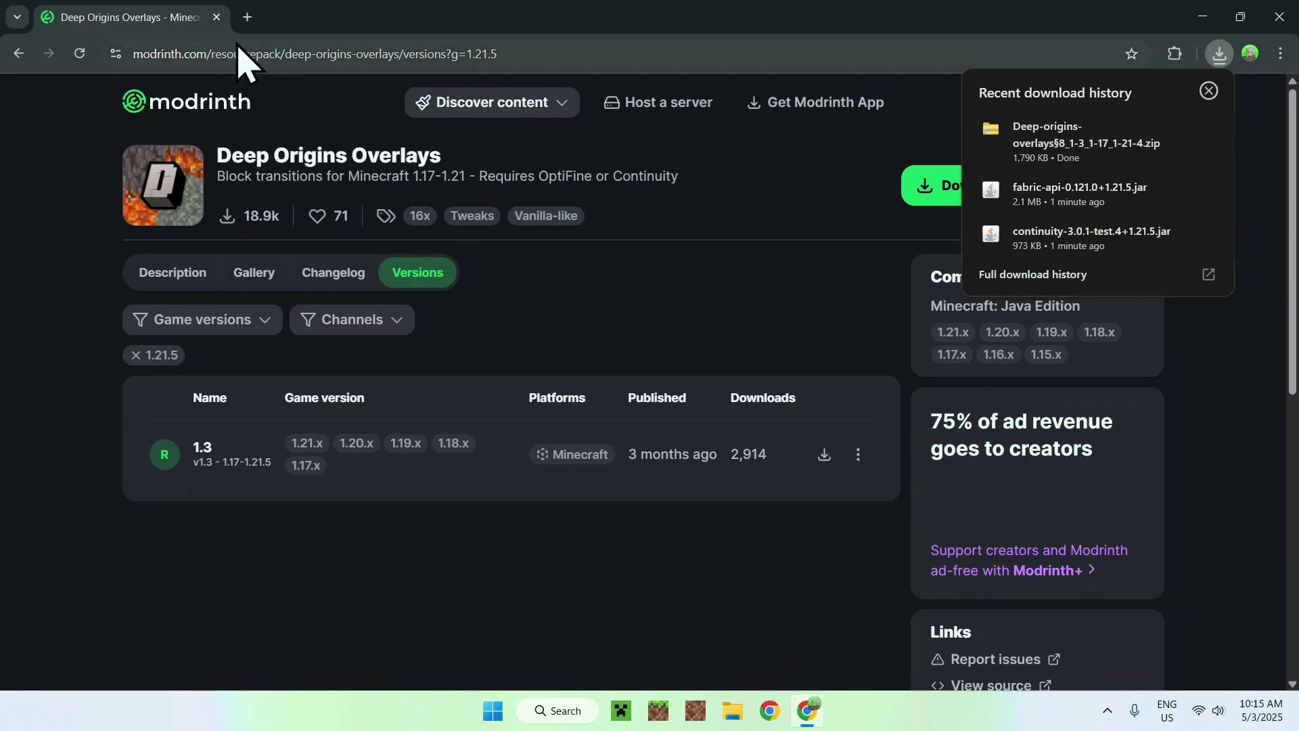
left_click(247, 17)
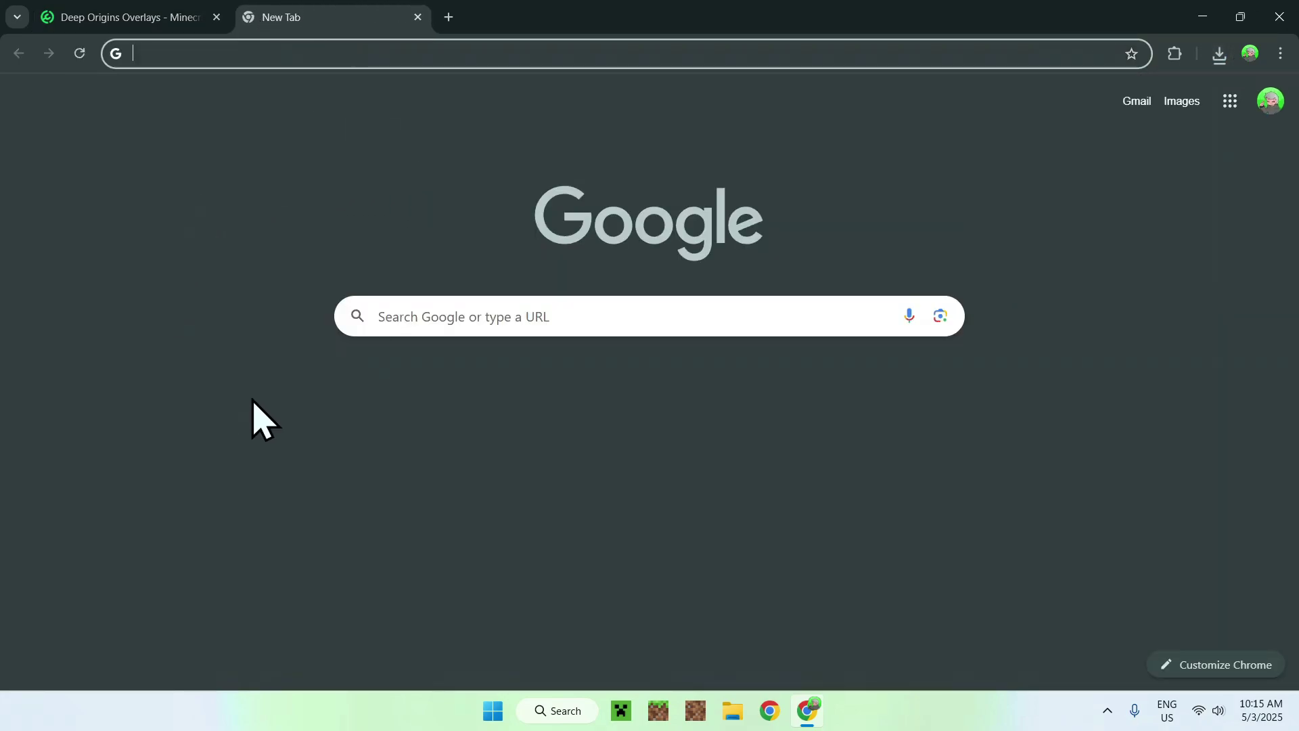
- Google 'Fabric Minecraft' and open the official fabricmc.net website
left_click(408, 316)
type("Fa")
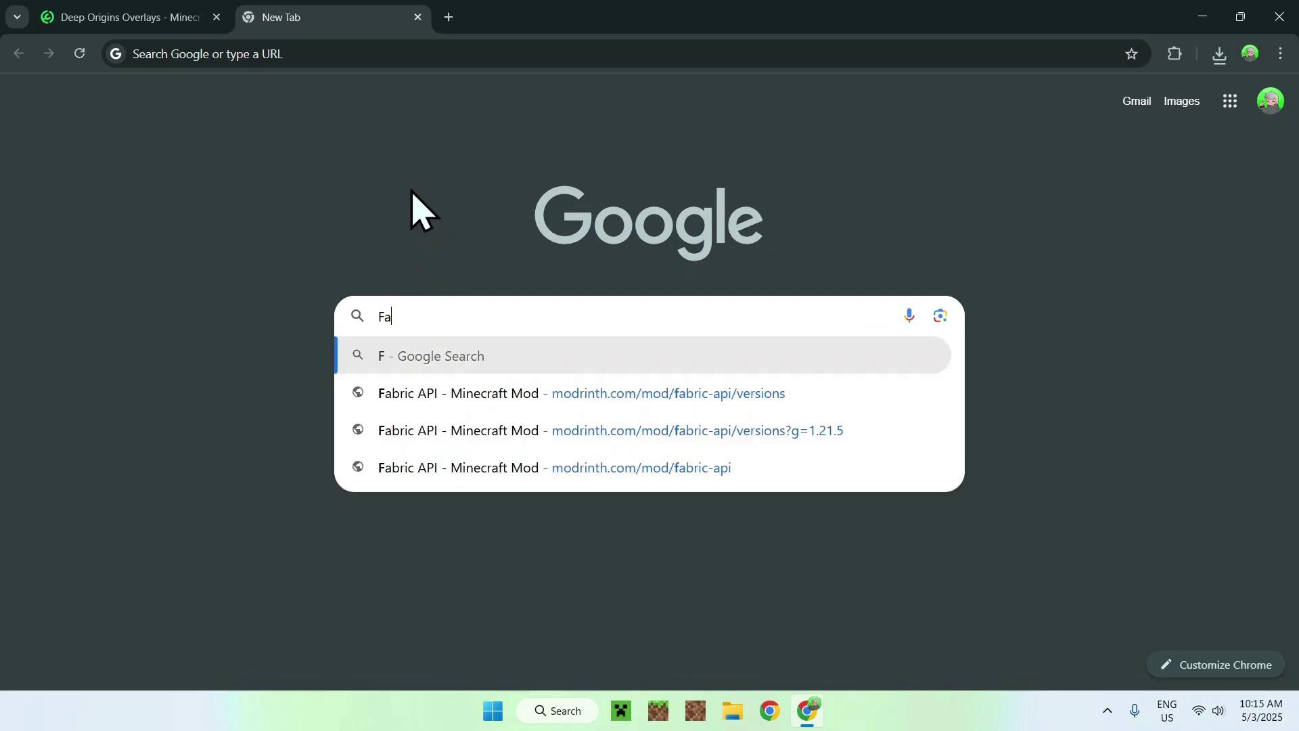
type("bric Minecraft")
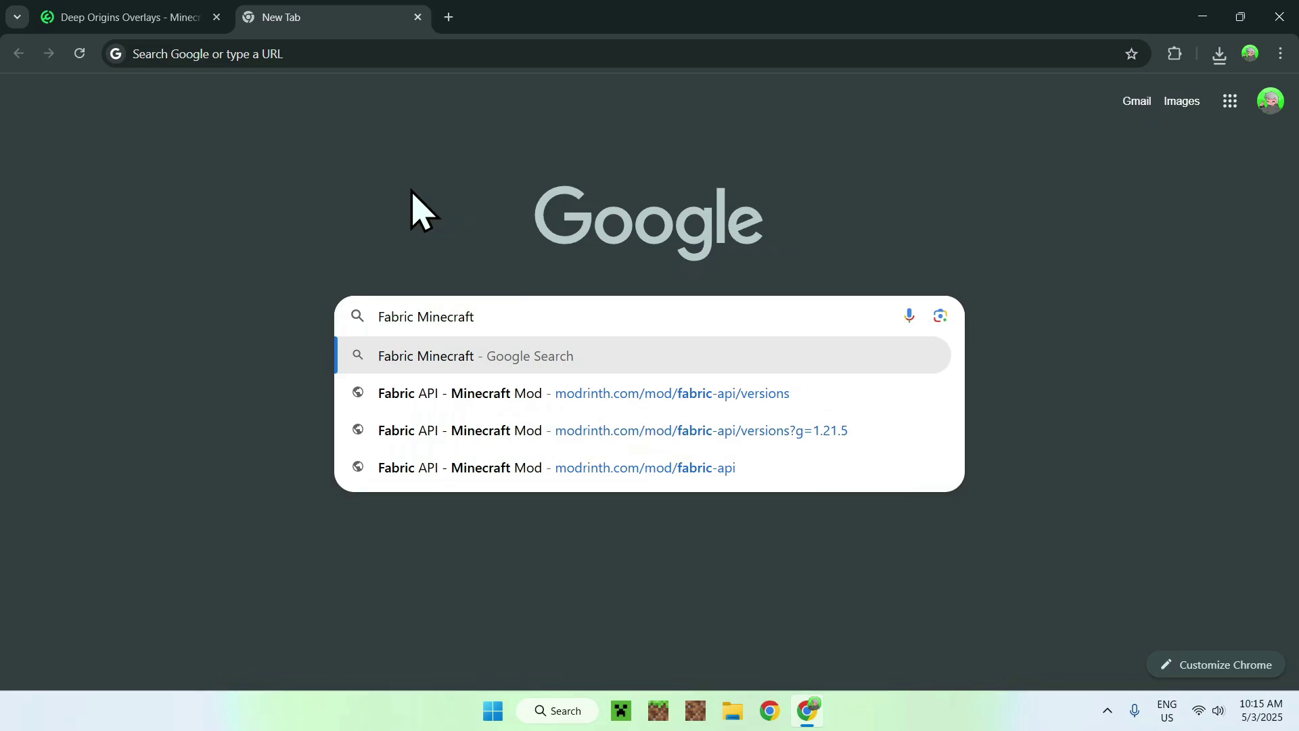
key("Return")
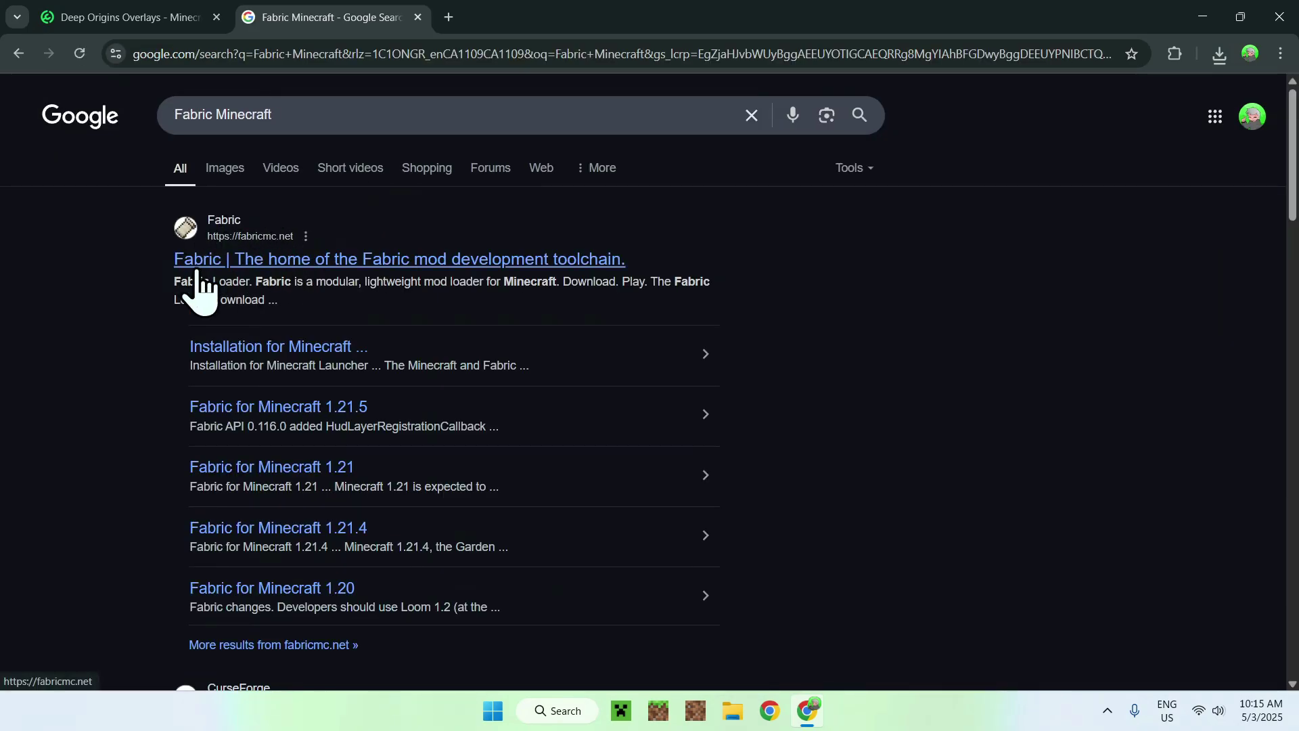
left_click(229, 264)
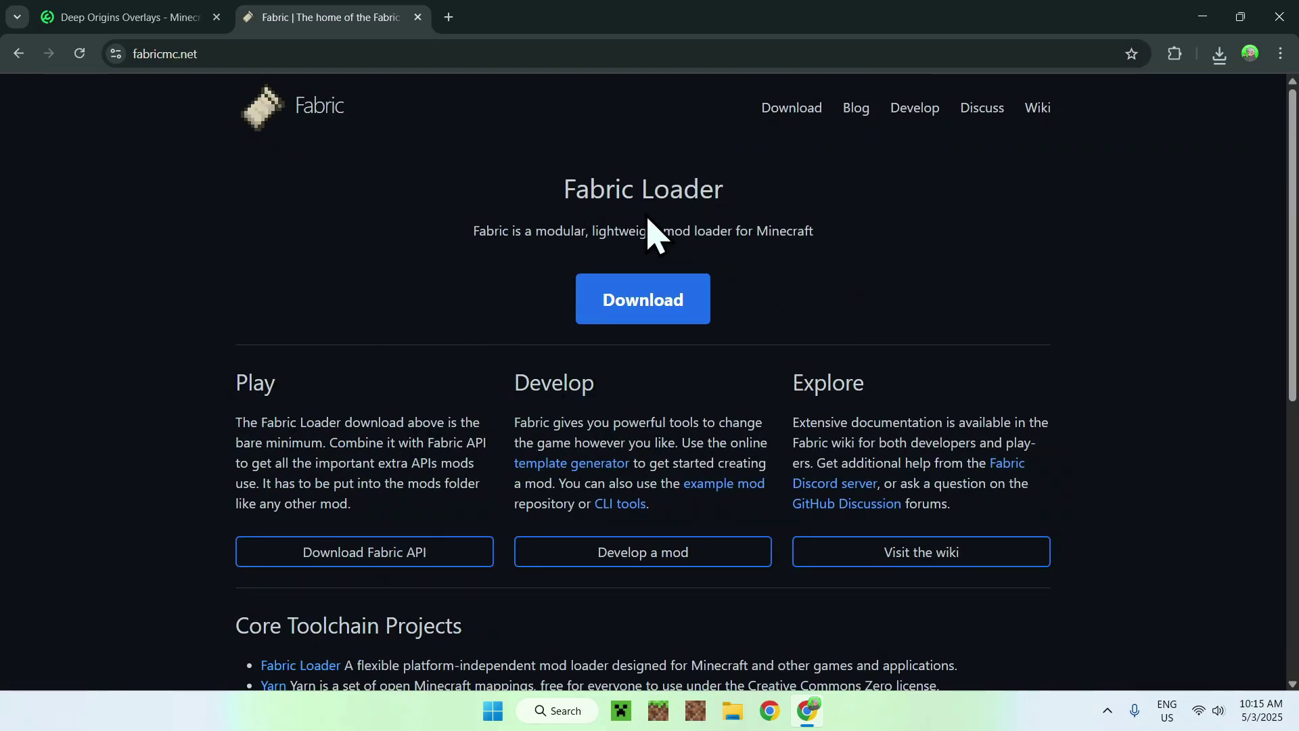
- Download the Windows Fabric installer (fabric-installer-1.0.3.exe), verify it finished, and close Chrome
left_click(653, 320)
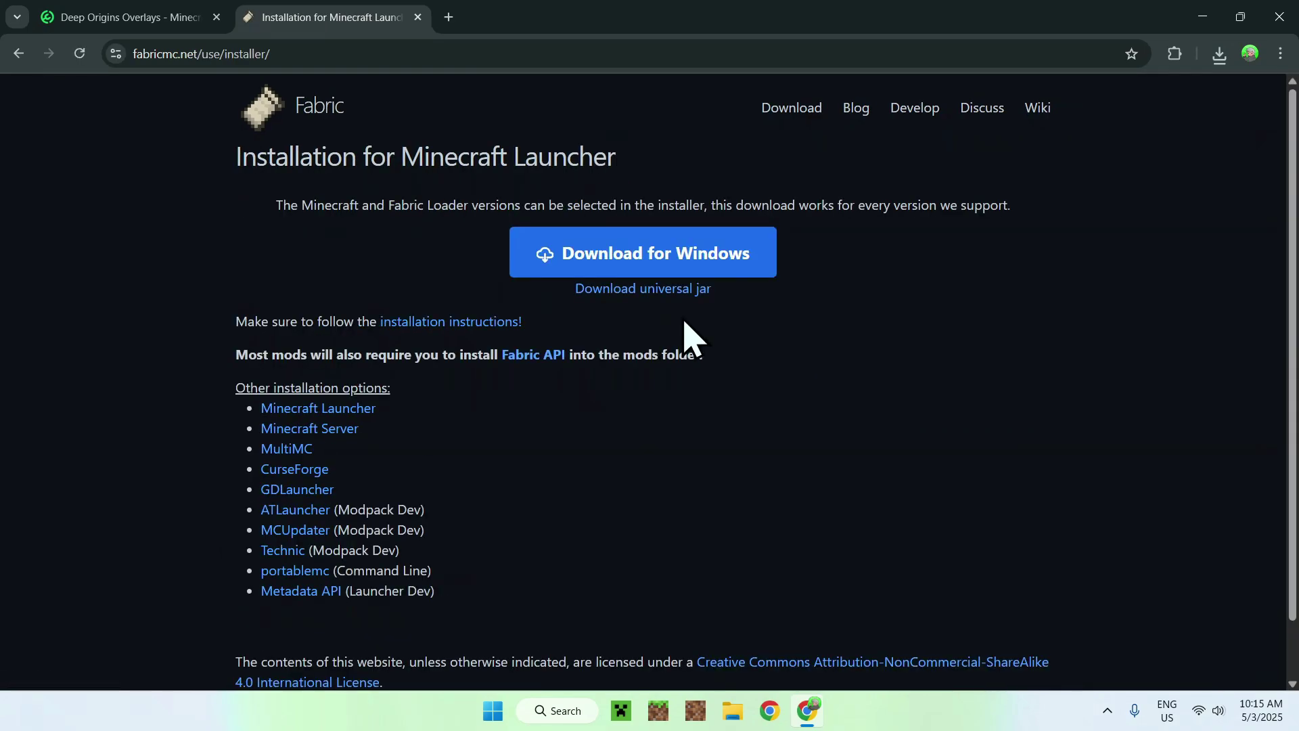
left_click(648, 254)
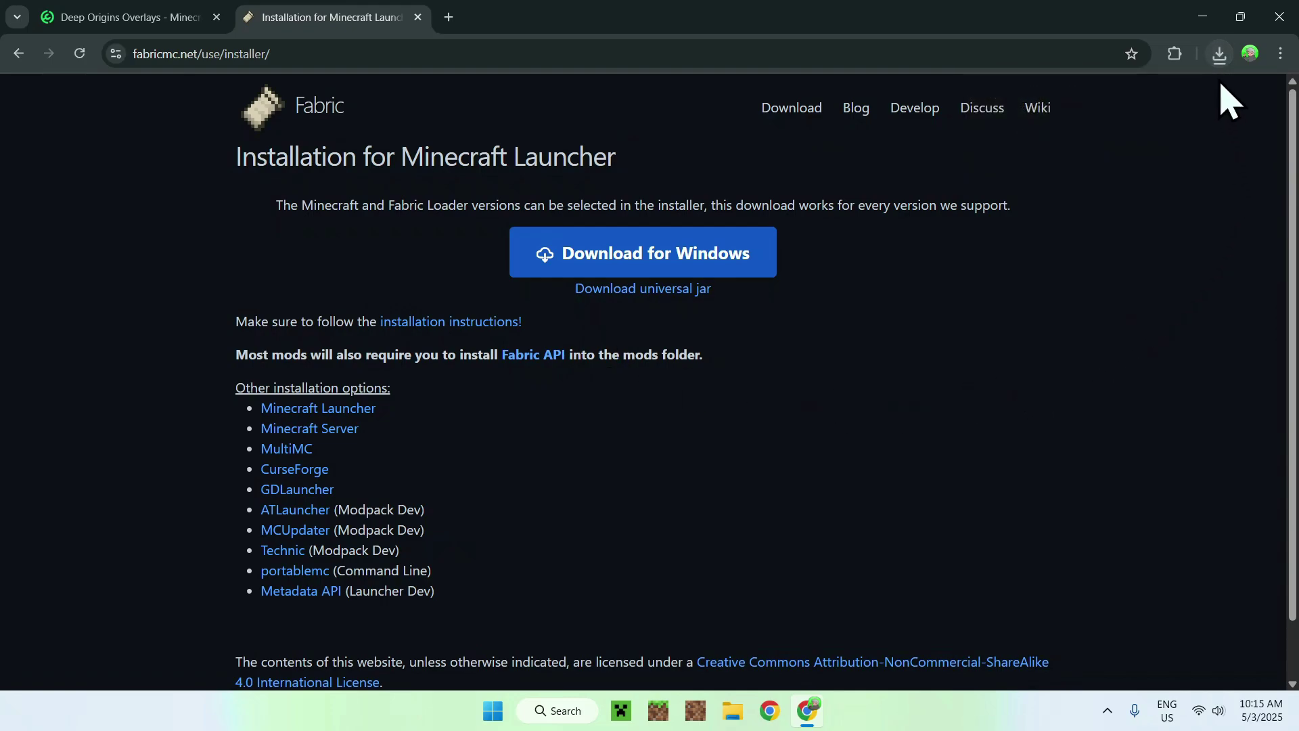
left_click(1219, 54)
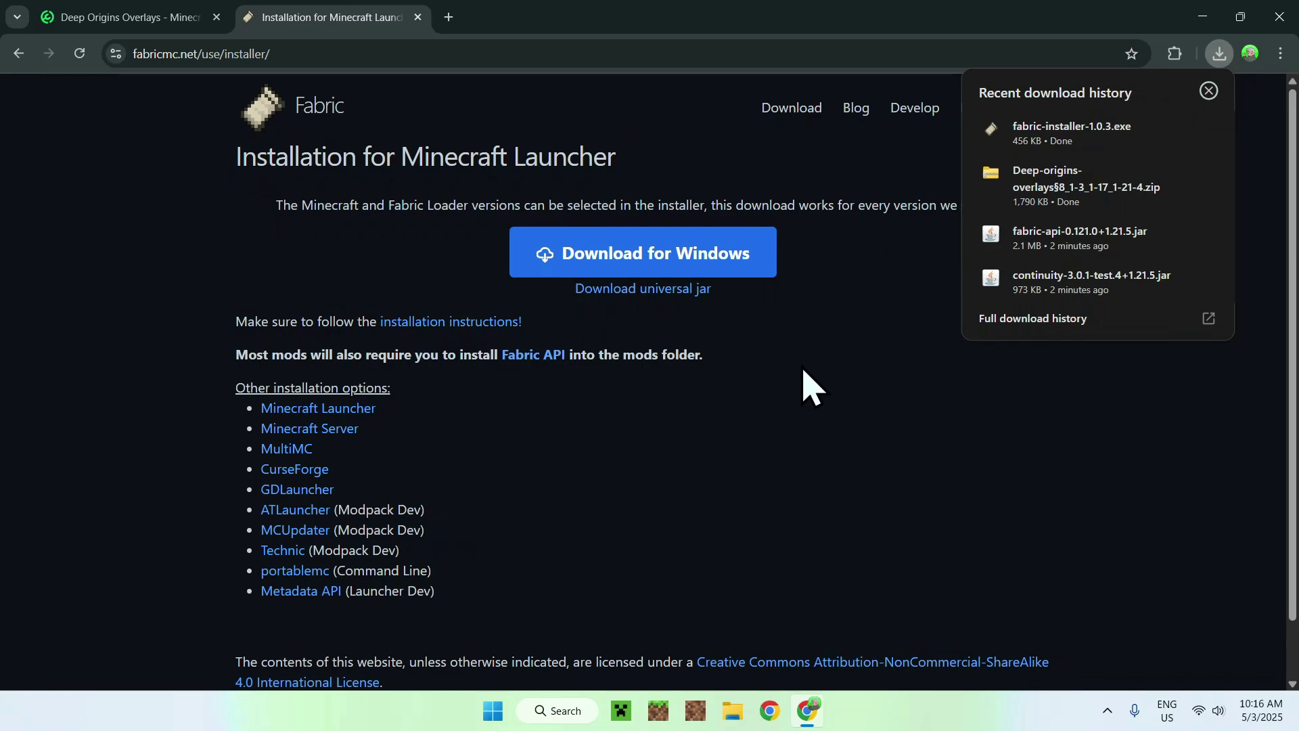
left_click(1279, 16)
- Run fabric-installer-1.0.3.exe from the Downloads folder in File Explorer
left_click(748, 707)
left_click(68, 236)
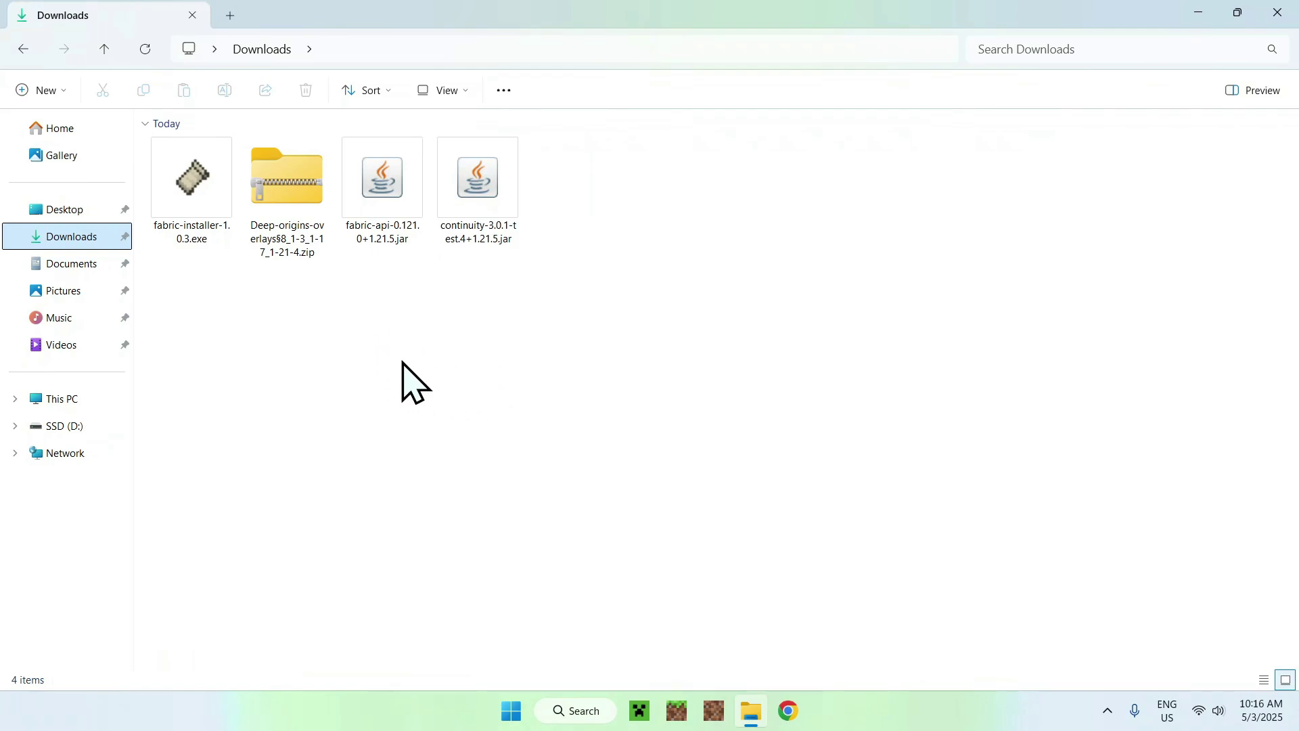
double_click(181, 222)
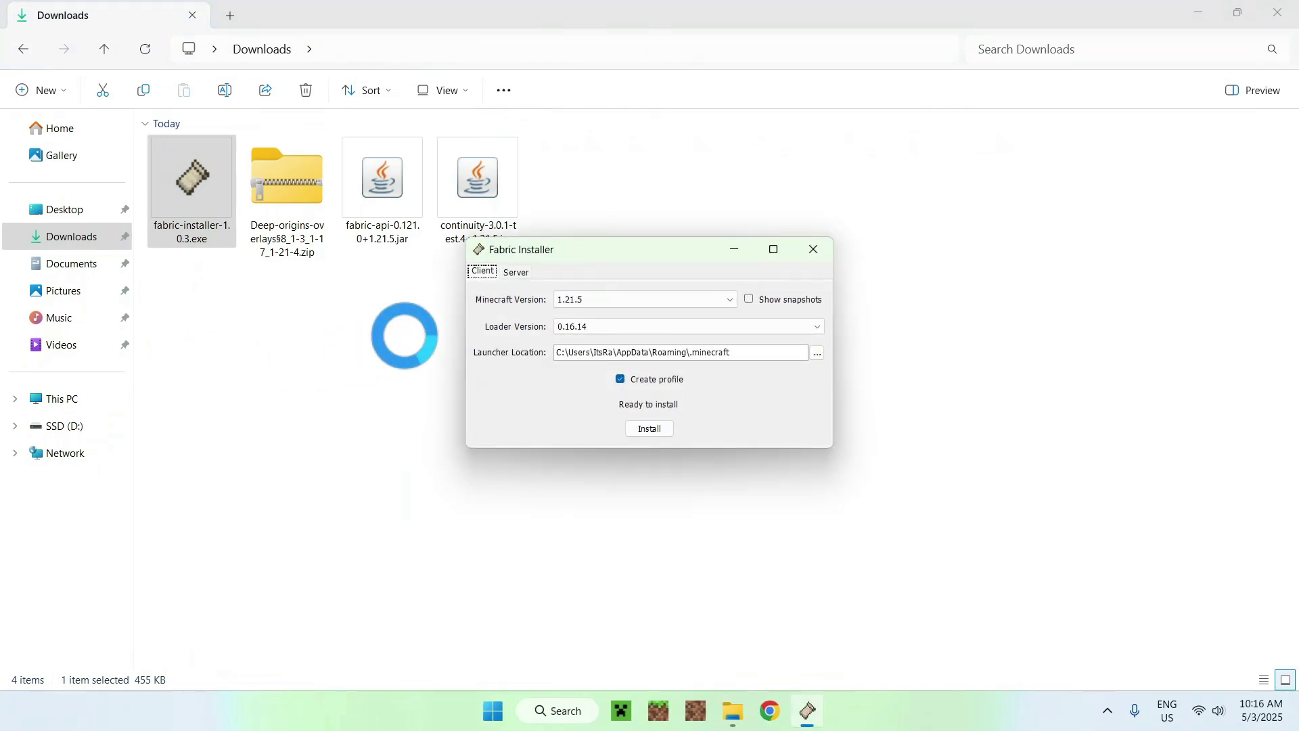
- Install Fabric for Minecraft 1.21.5, dismiss the success message, and close the installer
left_click(569, 297)
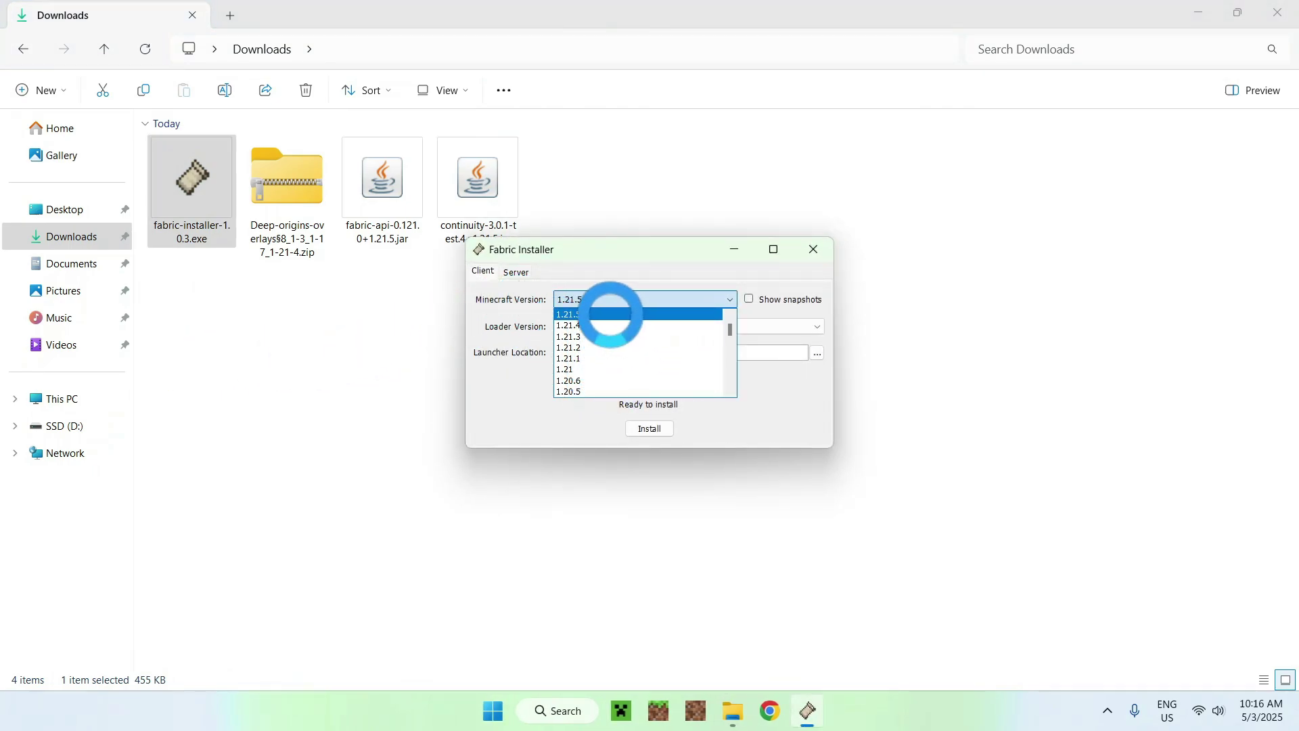
left_click(609, 313)
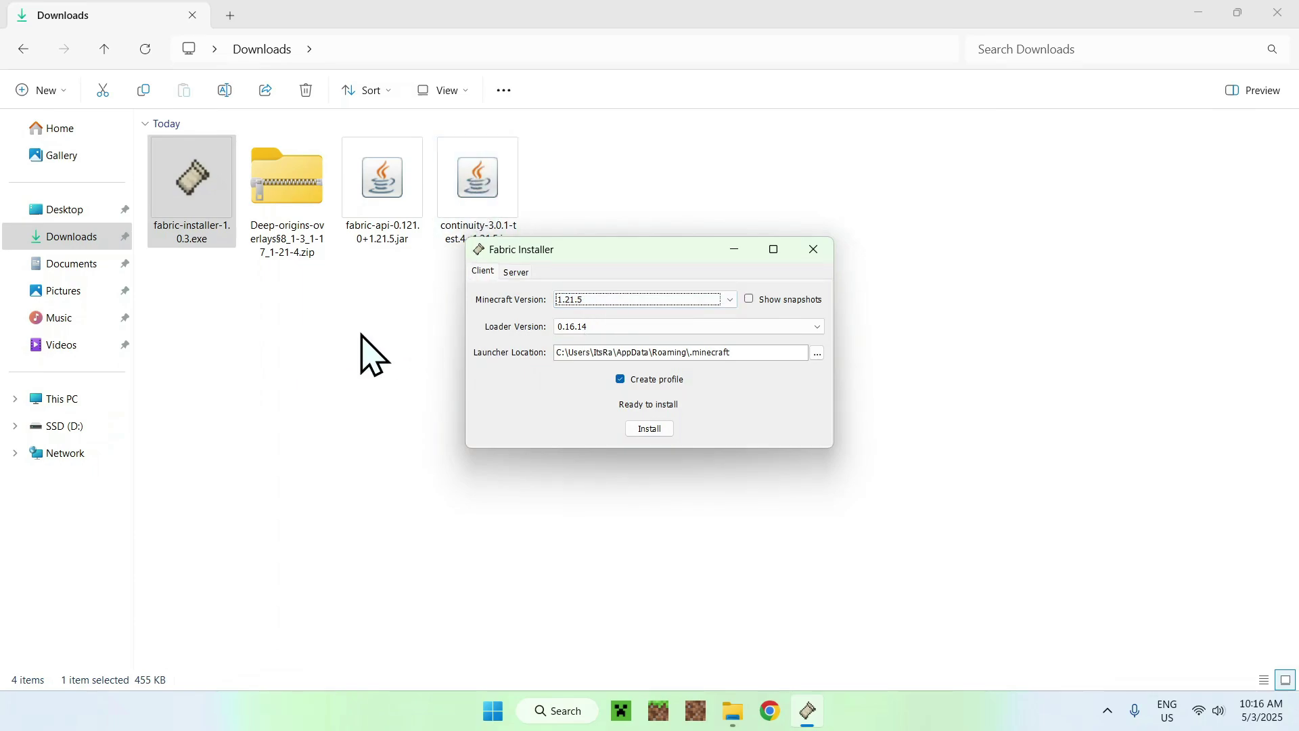
left_click(648, 430)
left_click(648, 385)
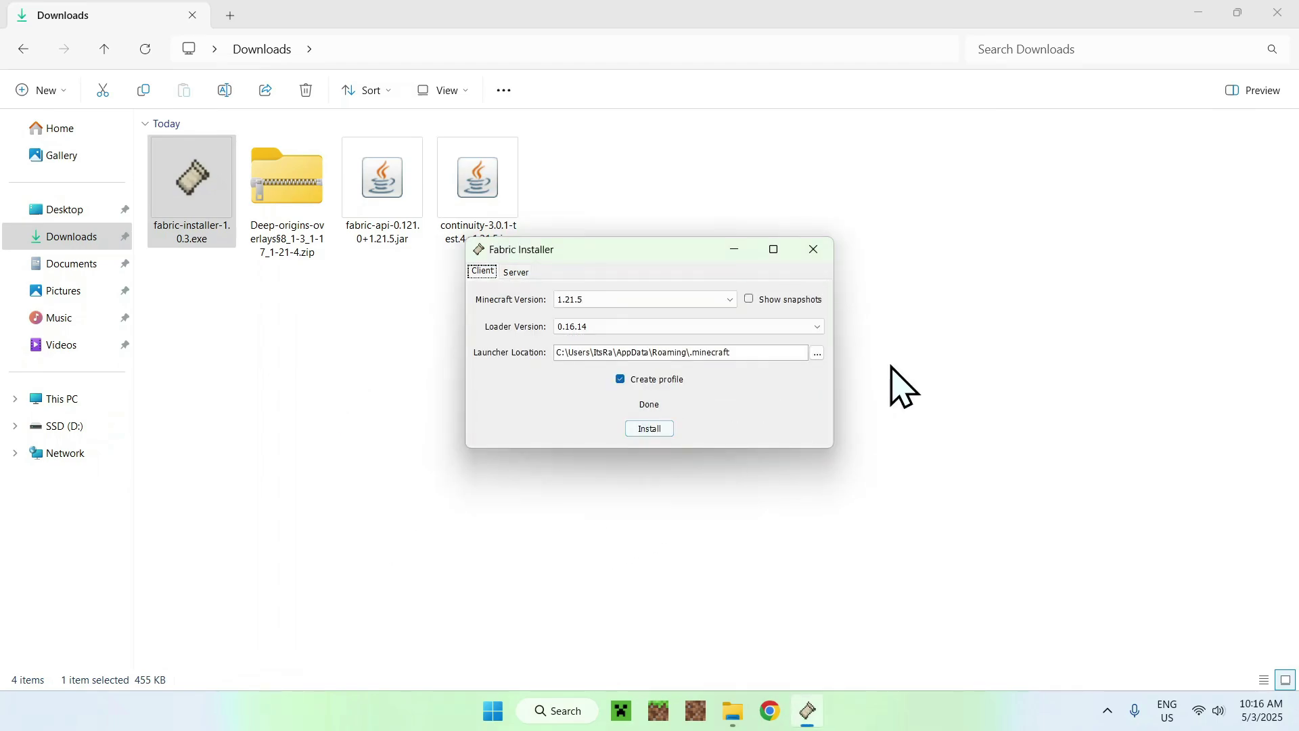
left_click(814, 251)
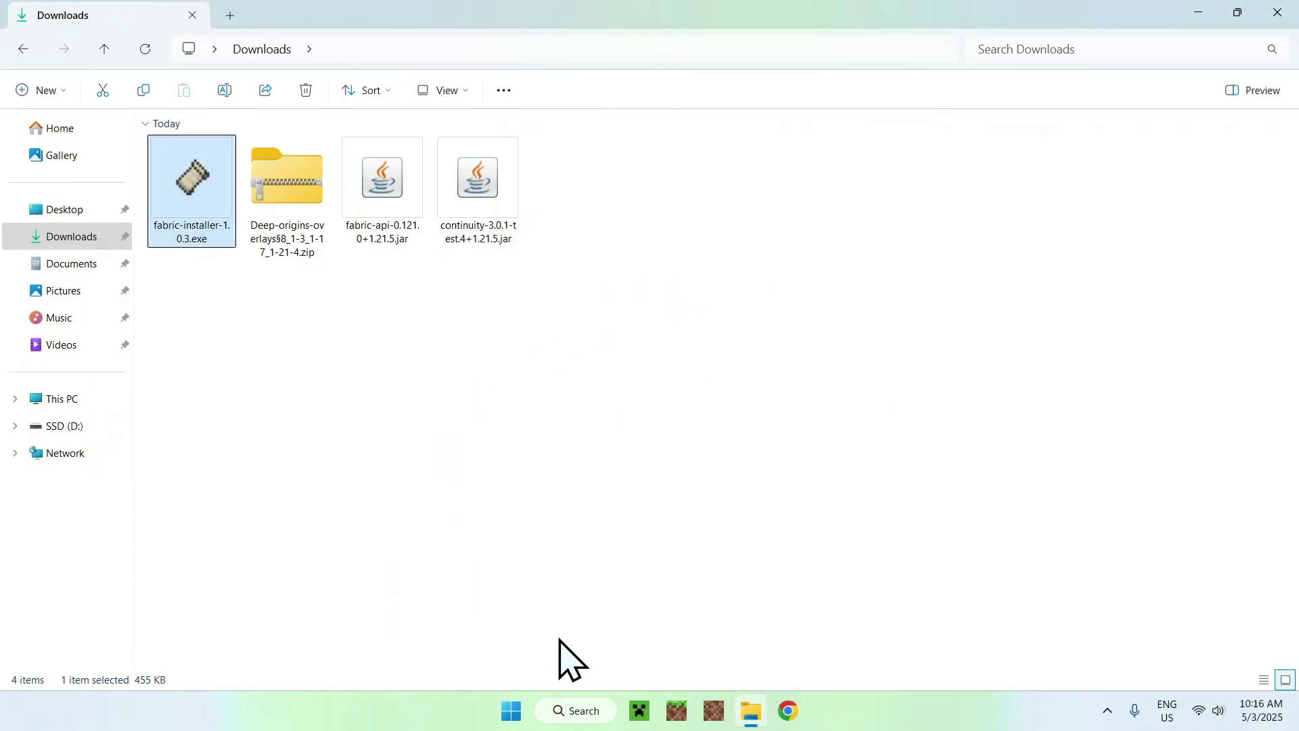
left_click(639, 711)
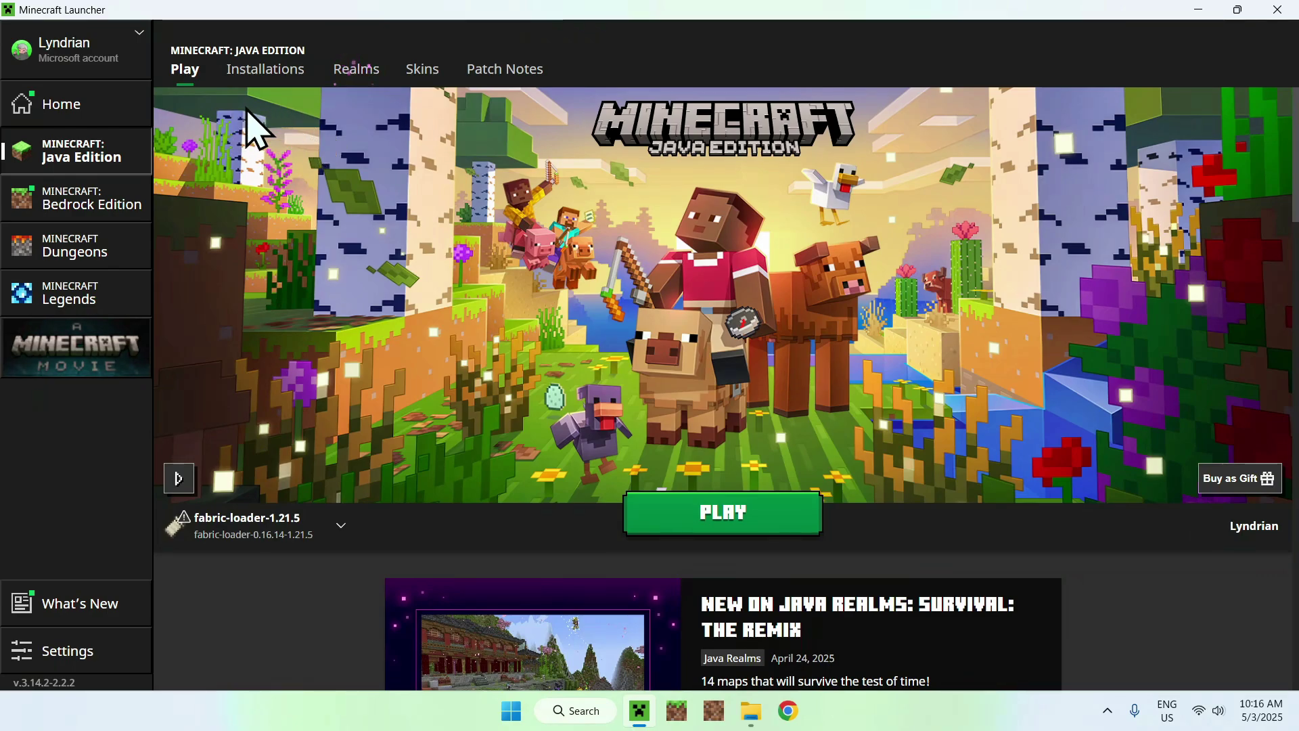
- From the launcher's Installations list, open the fabric-loader-1.21.5 game folder (.minecraft)
left_click(256, 78)
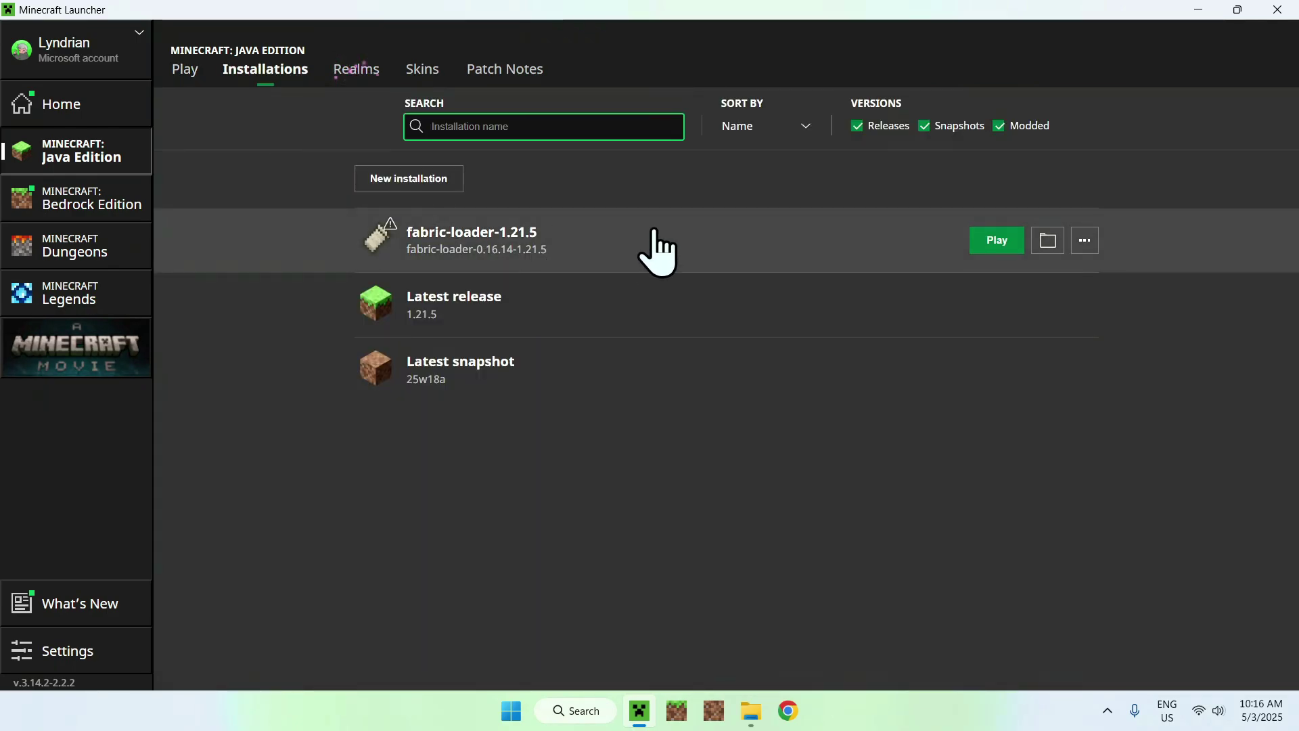
left_click(1047, 243)
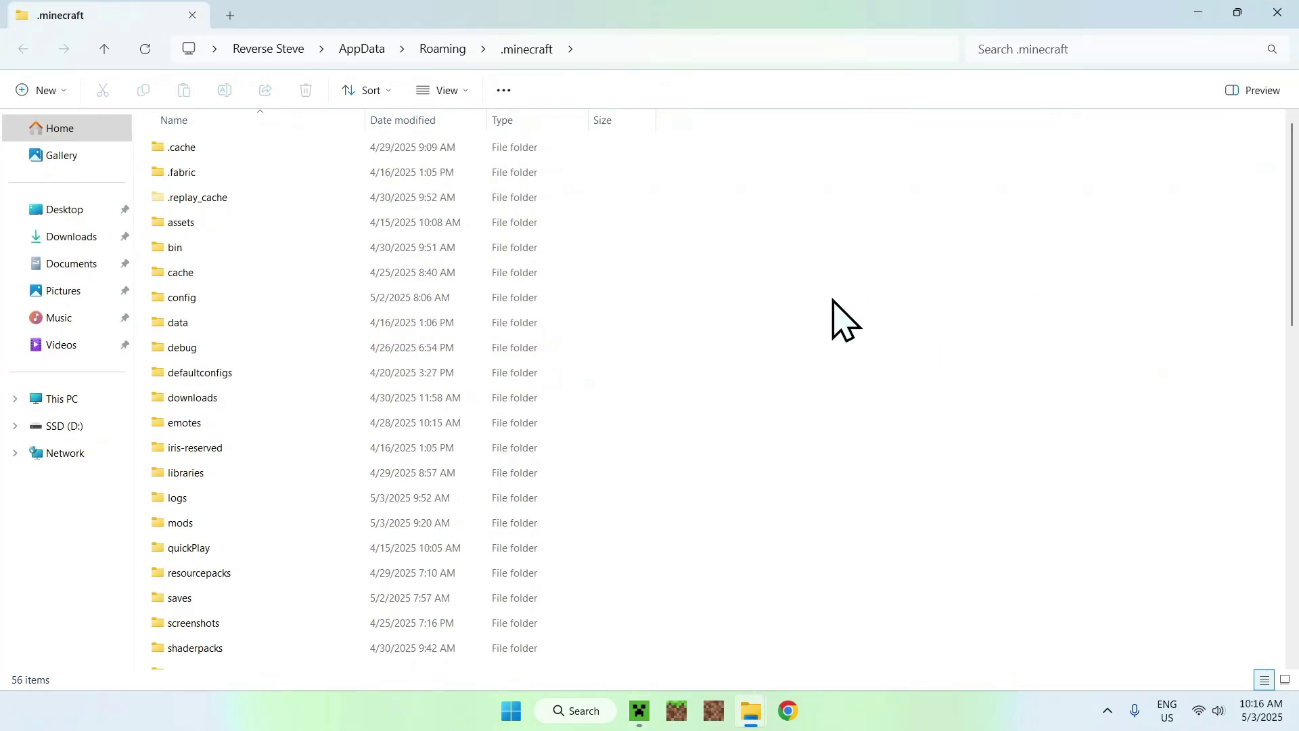
- Copy fabric-api-0.121.0+1.21.5.jar and continuity-3.0.1-test.4+1.21.5.jar from Downloads into the .minecraft mods folder
left_click(269, 522)
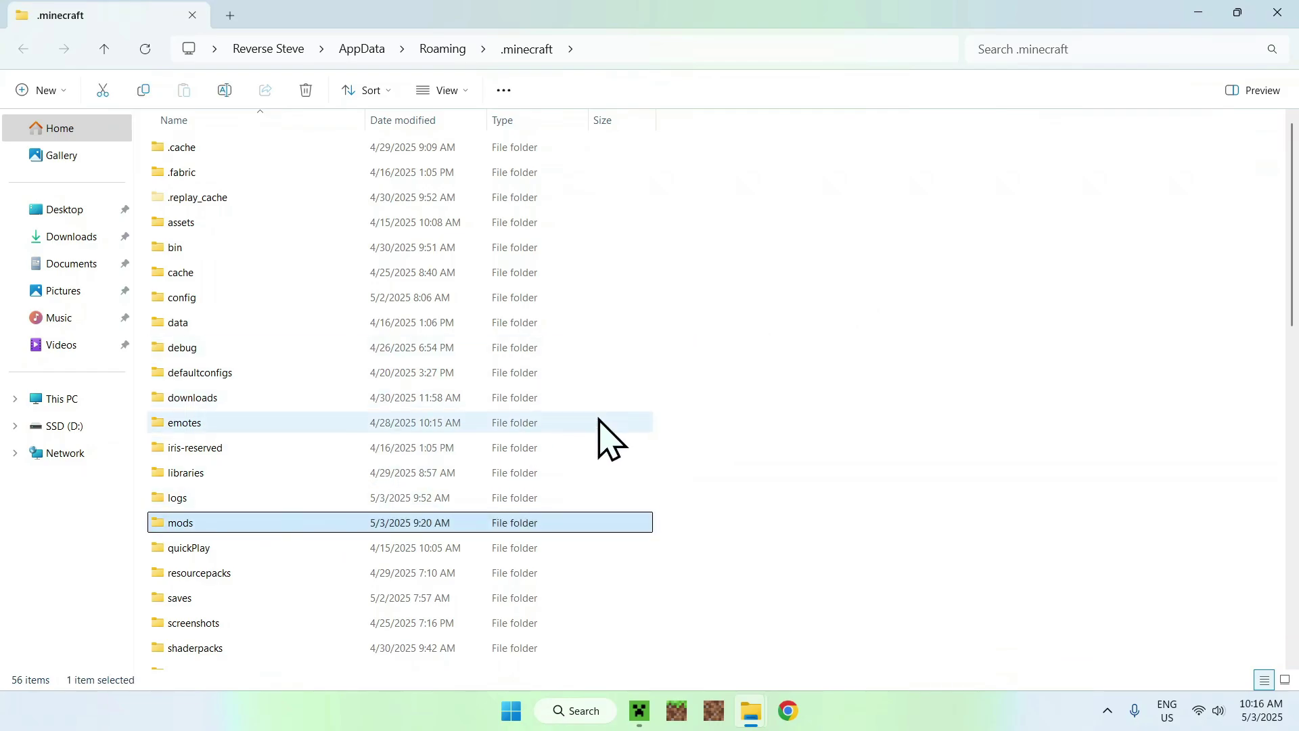
double_click(264, 525)
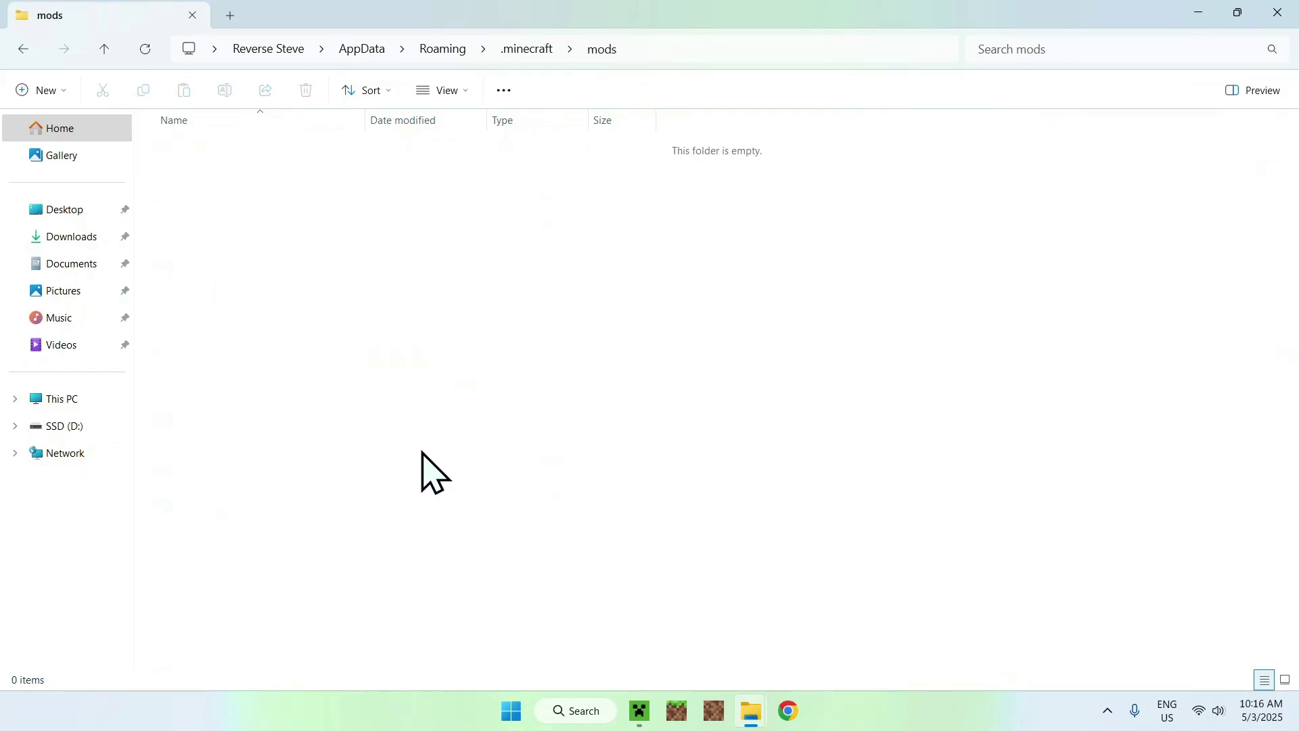
left_click(69, 238)
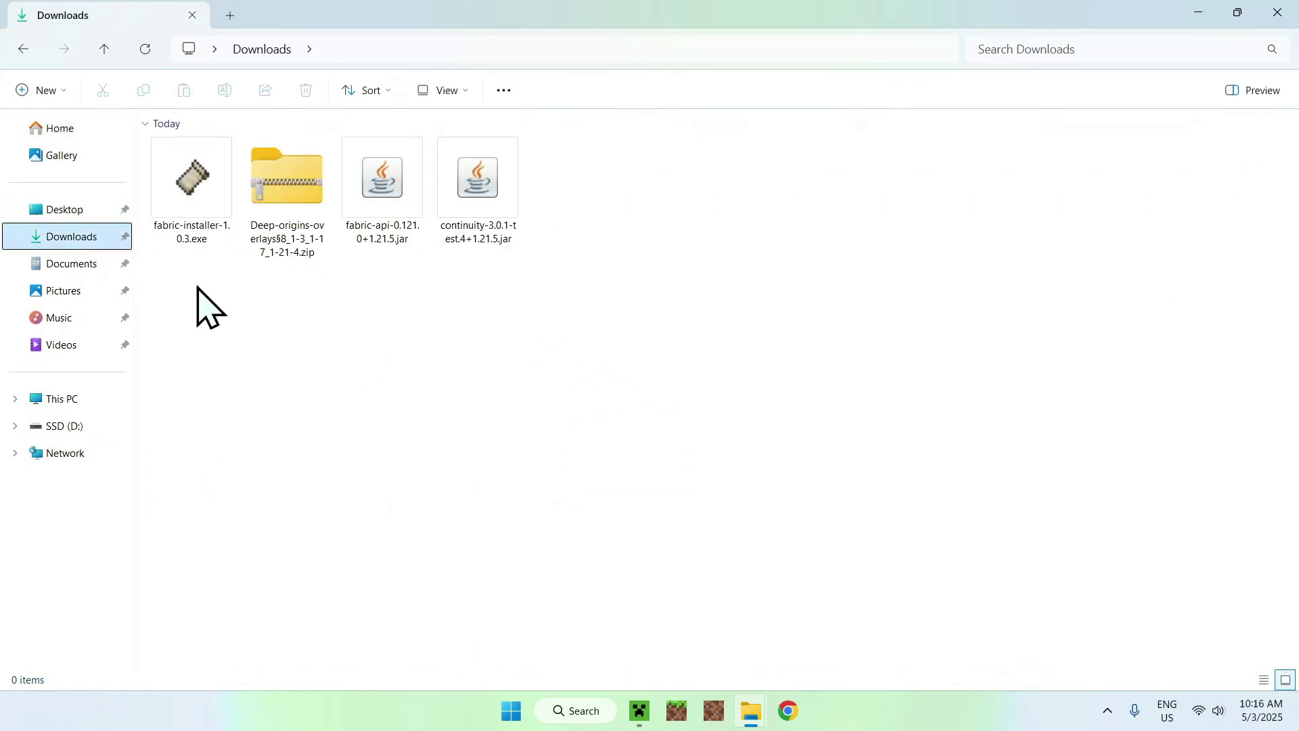
left_click_drag(594, 320, 386, 217)
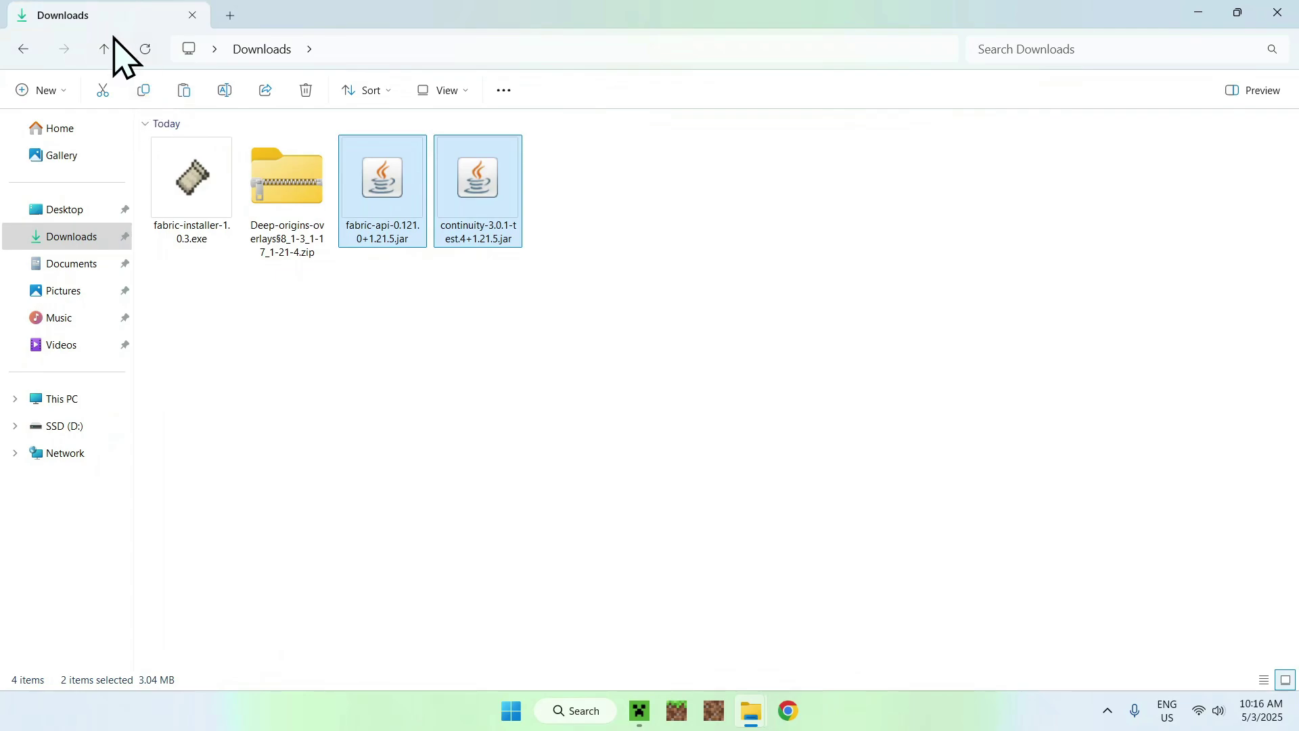
left_click(24, 51)
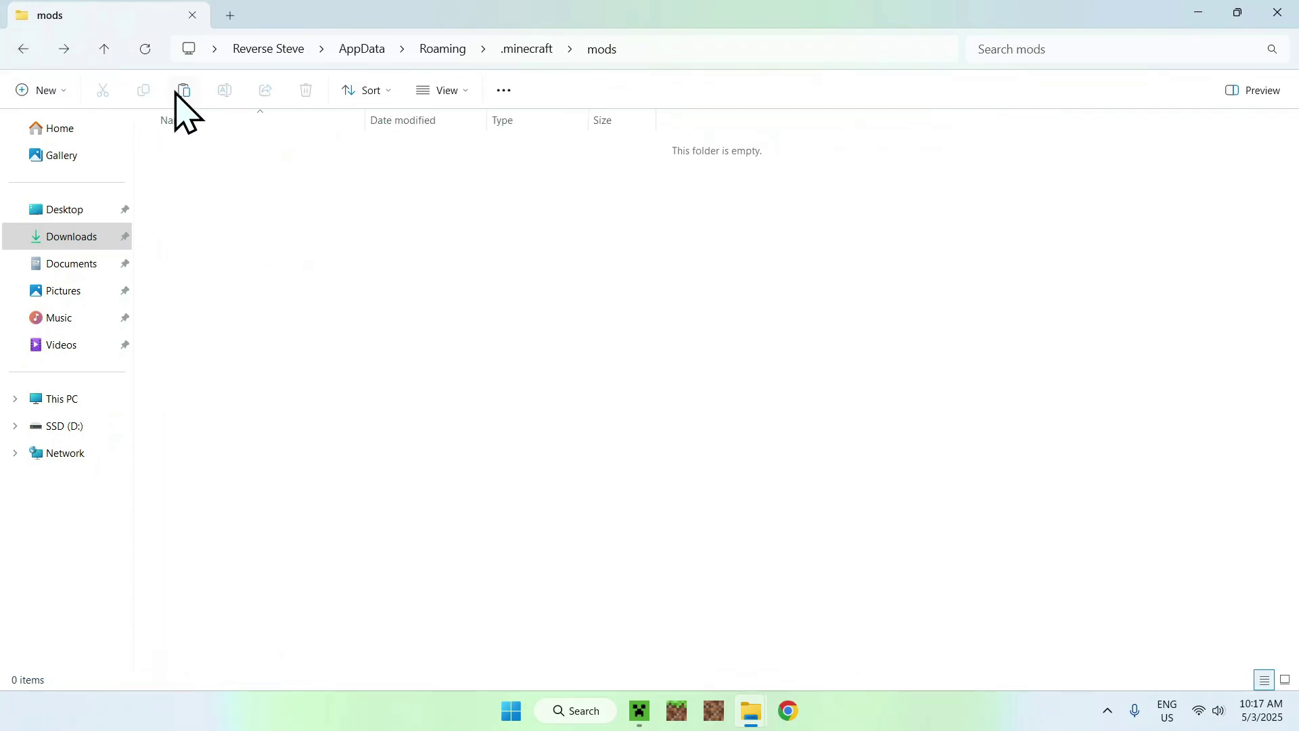
left_click(183, 91)
left_click(234, 234)
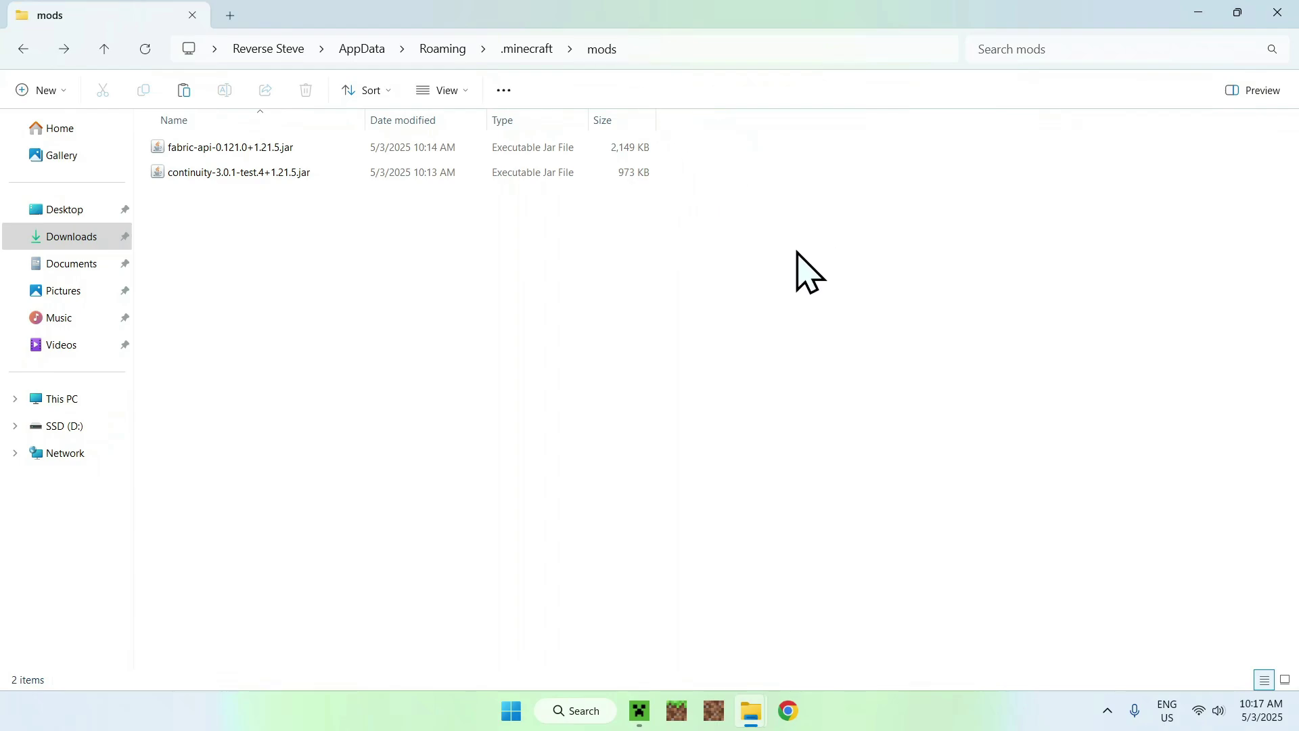
left_click(513, 49)
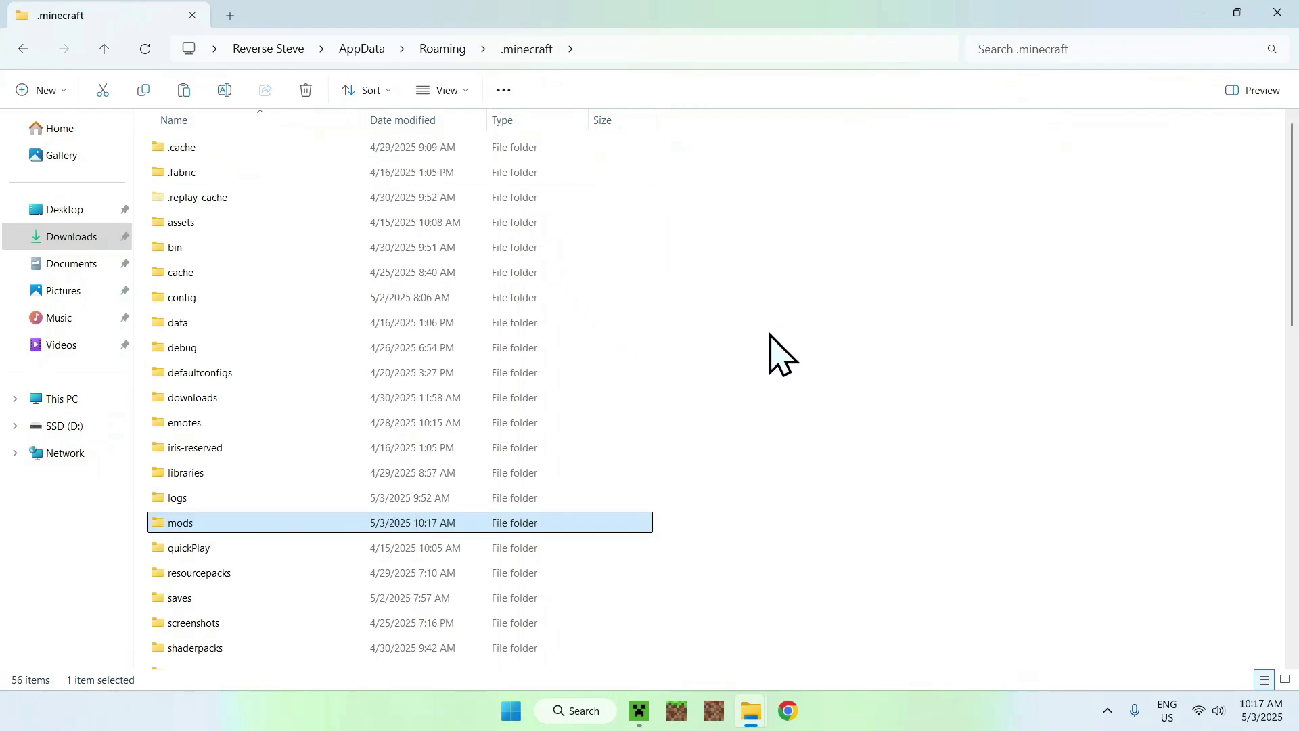
- From the resourcepacks folder, go to Downloads and pick the Deep-origins overlays zip
left_click(284, 570)
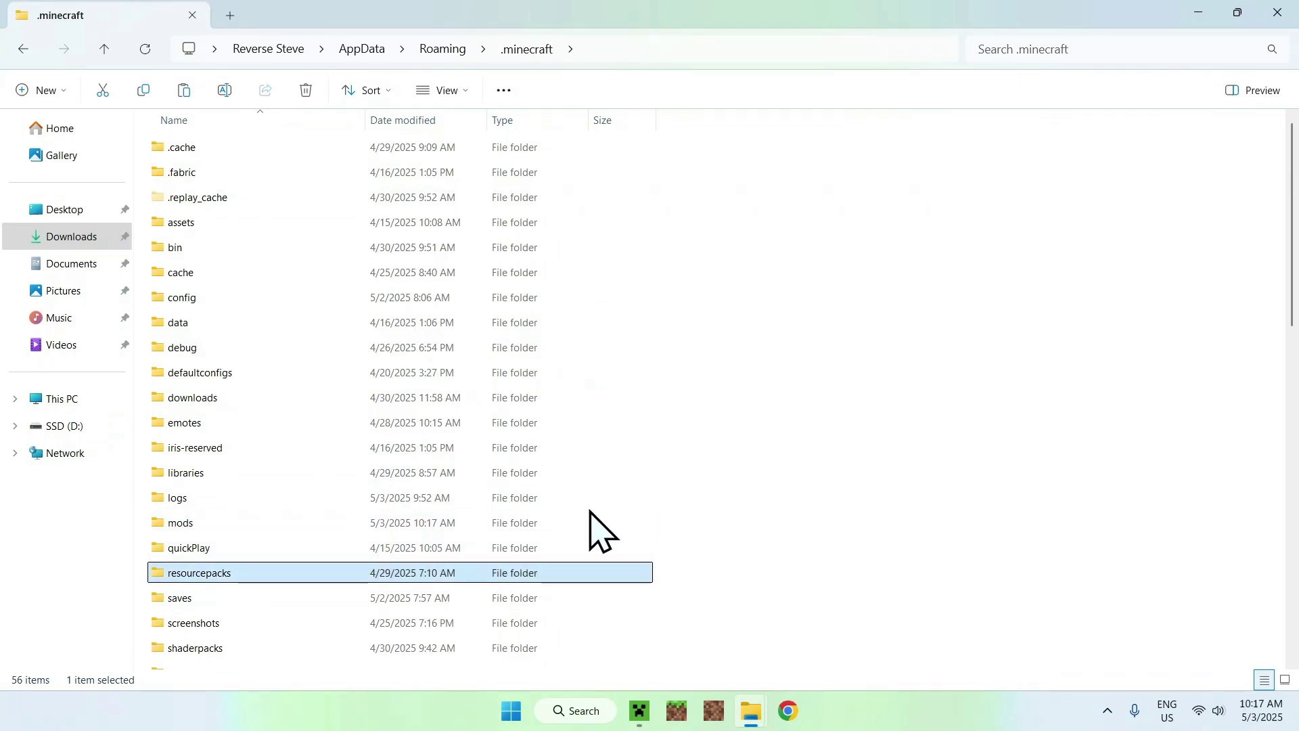
double_click(299, 574)
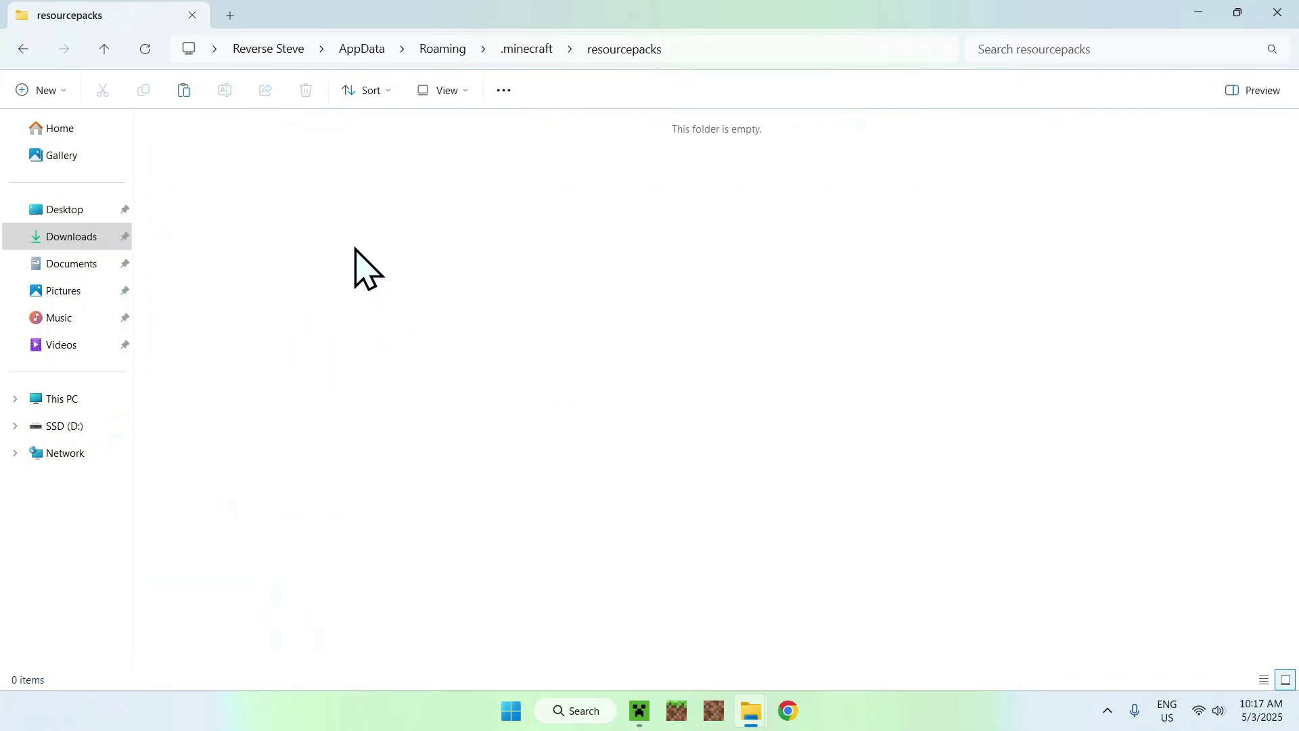
left_click(62, 240)
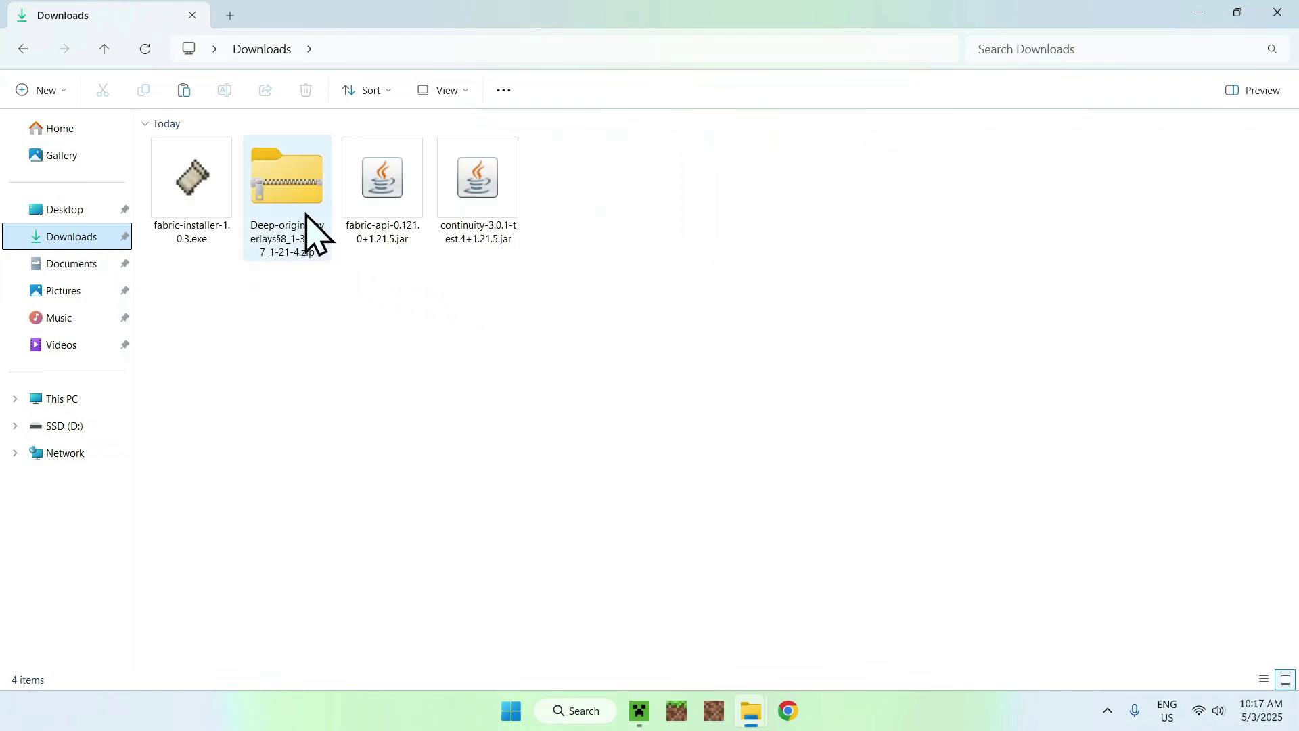
left_click(288, 193)
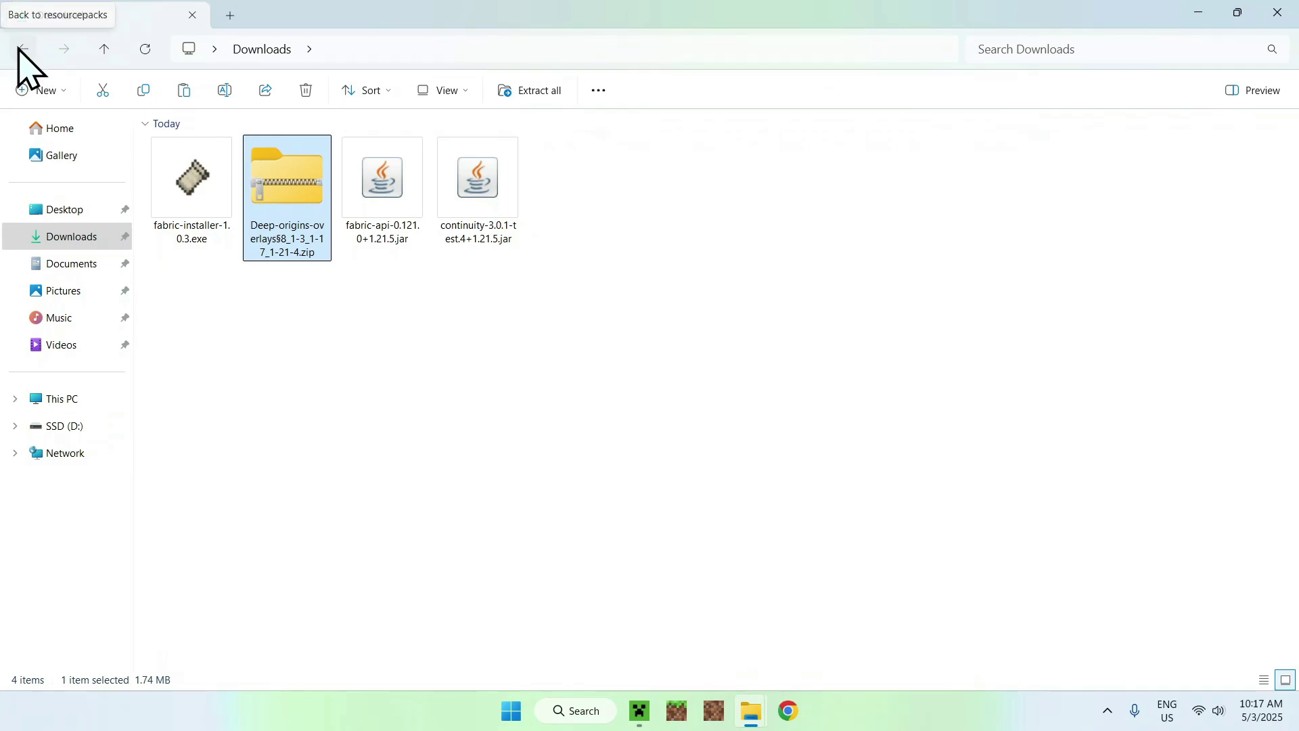
- Paste the overlays zip into resourcepacks, then reopen mods to confirm both jars
left_click(20, 49)
left_click(184, 91)
left_click(336, 203)
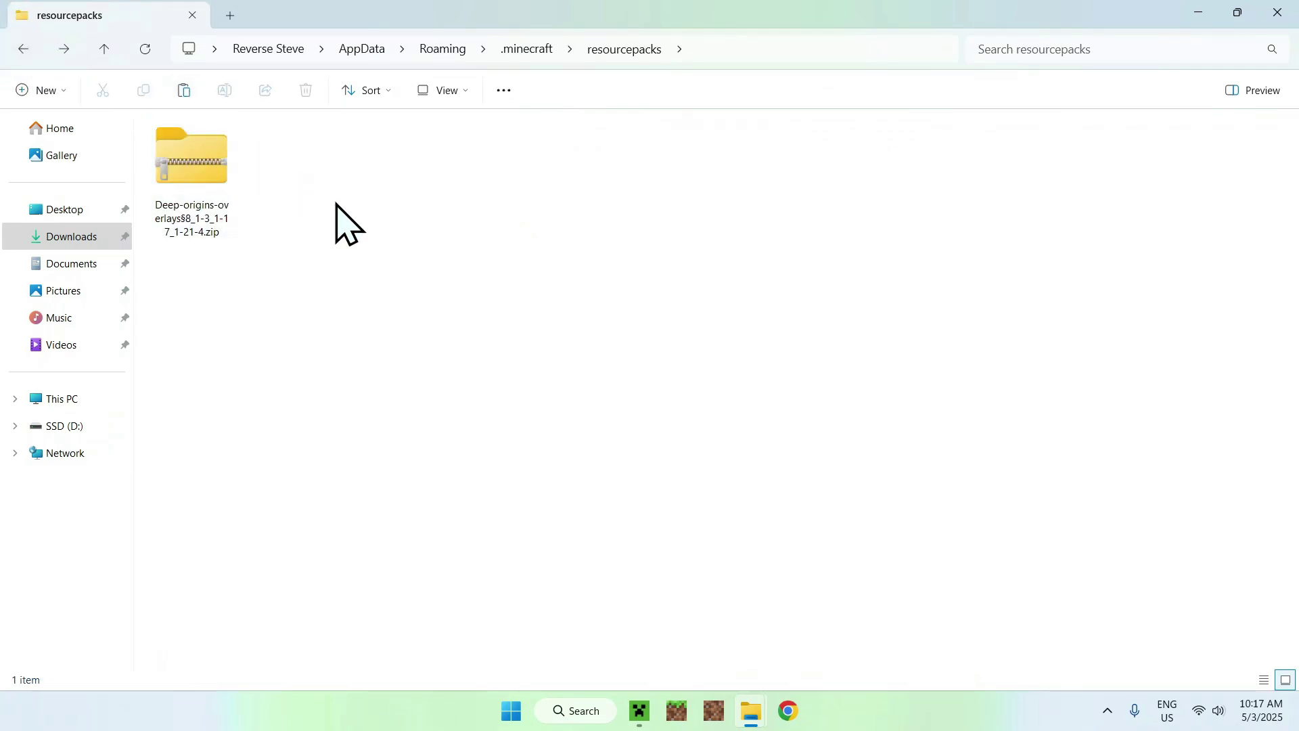
left_click_drag(291, 165, 377, 217)
left_click(558, 54)
double_click(257, 527)
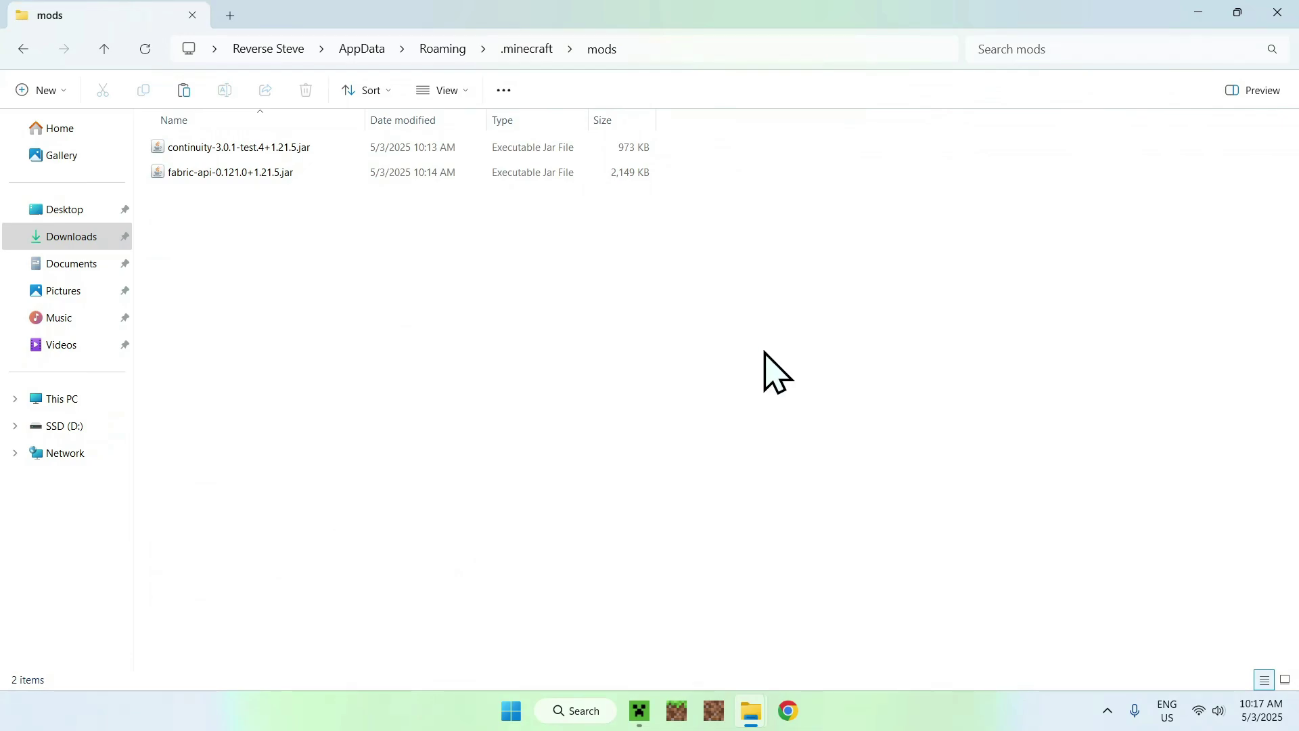
- Launch the fabric-loader-1.21.5 installation from the Minecraft Launcher's Play page
left_click(640, 710)
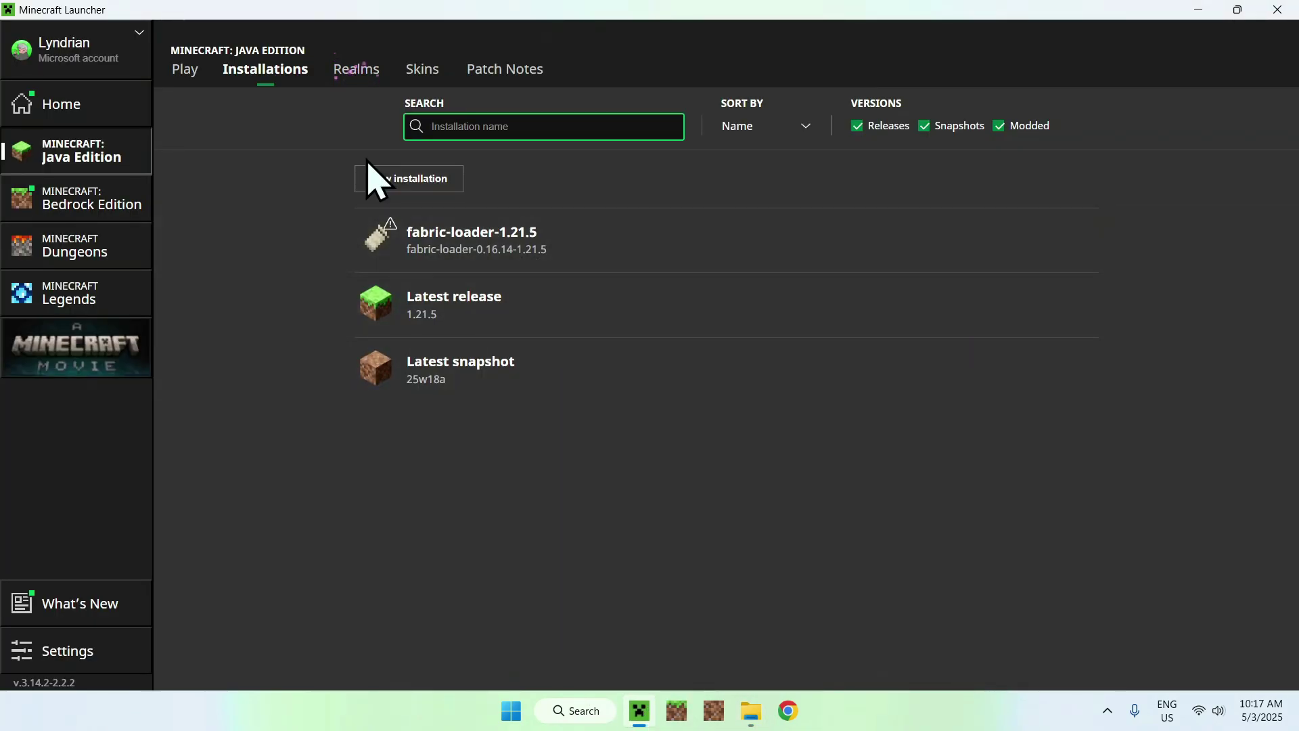
left_click(184, 70)
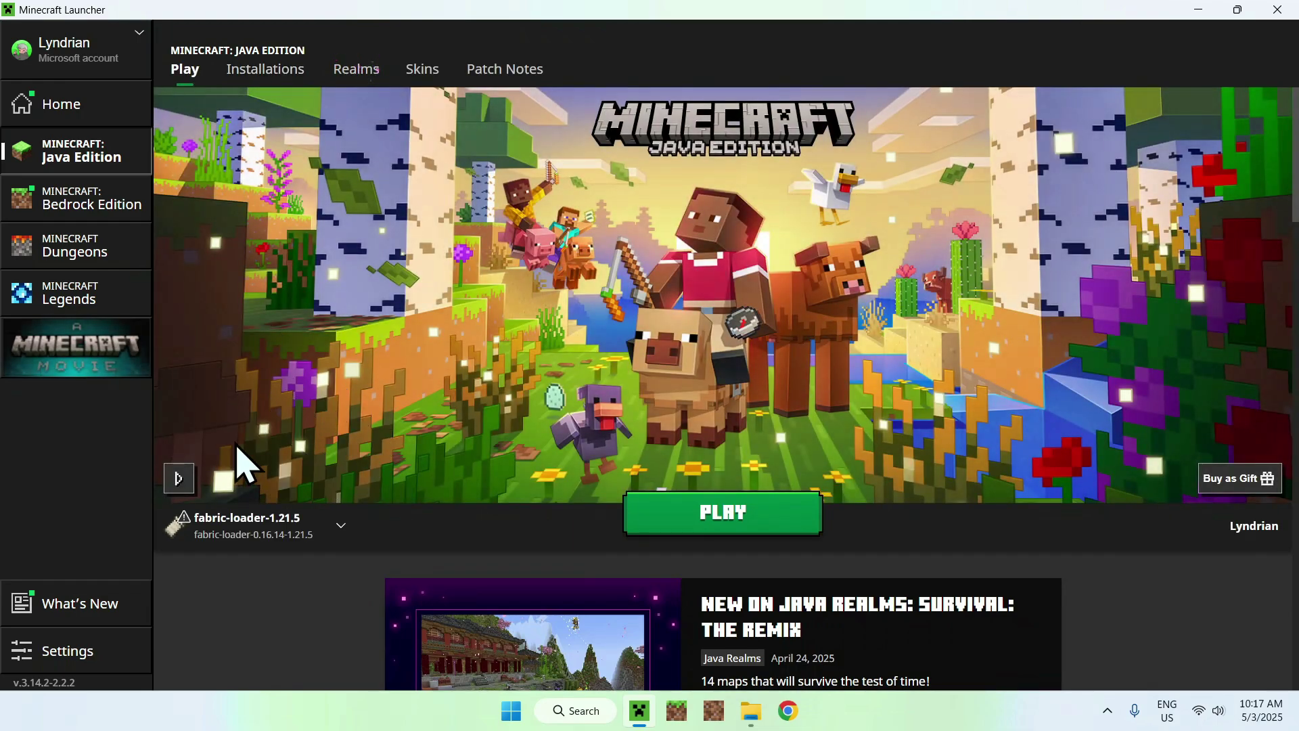
left_click(711, 518)
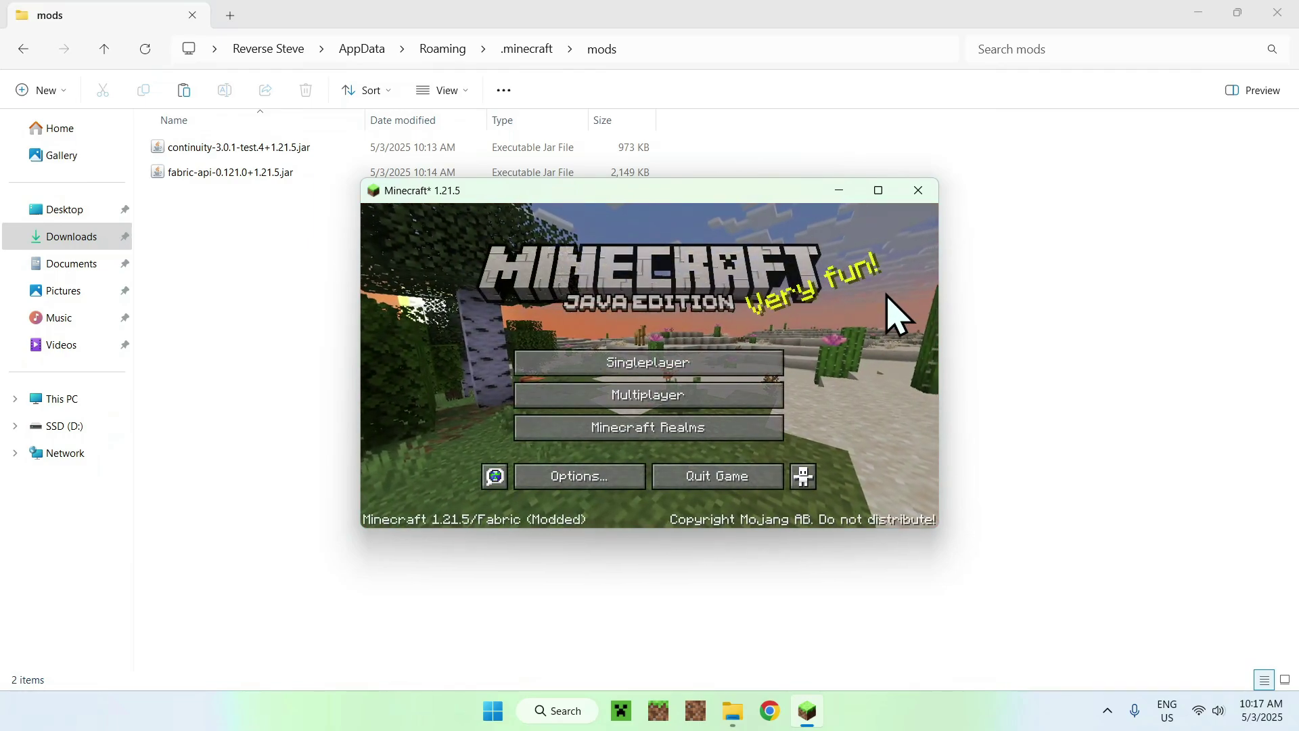
- Maximize the Minecraft window and load the Tutorials world from the Singleplayer list
left_click(878, 190)
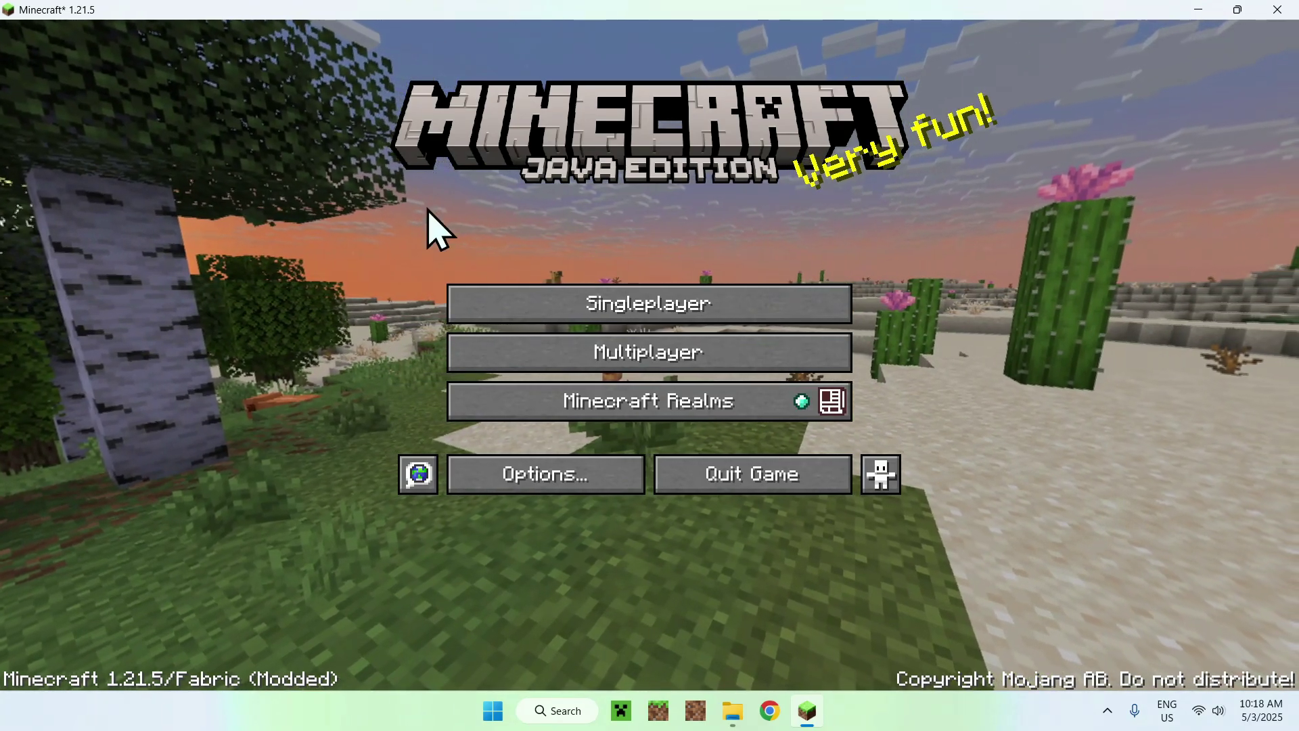
left_click(652, 303)
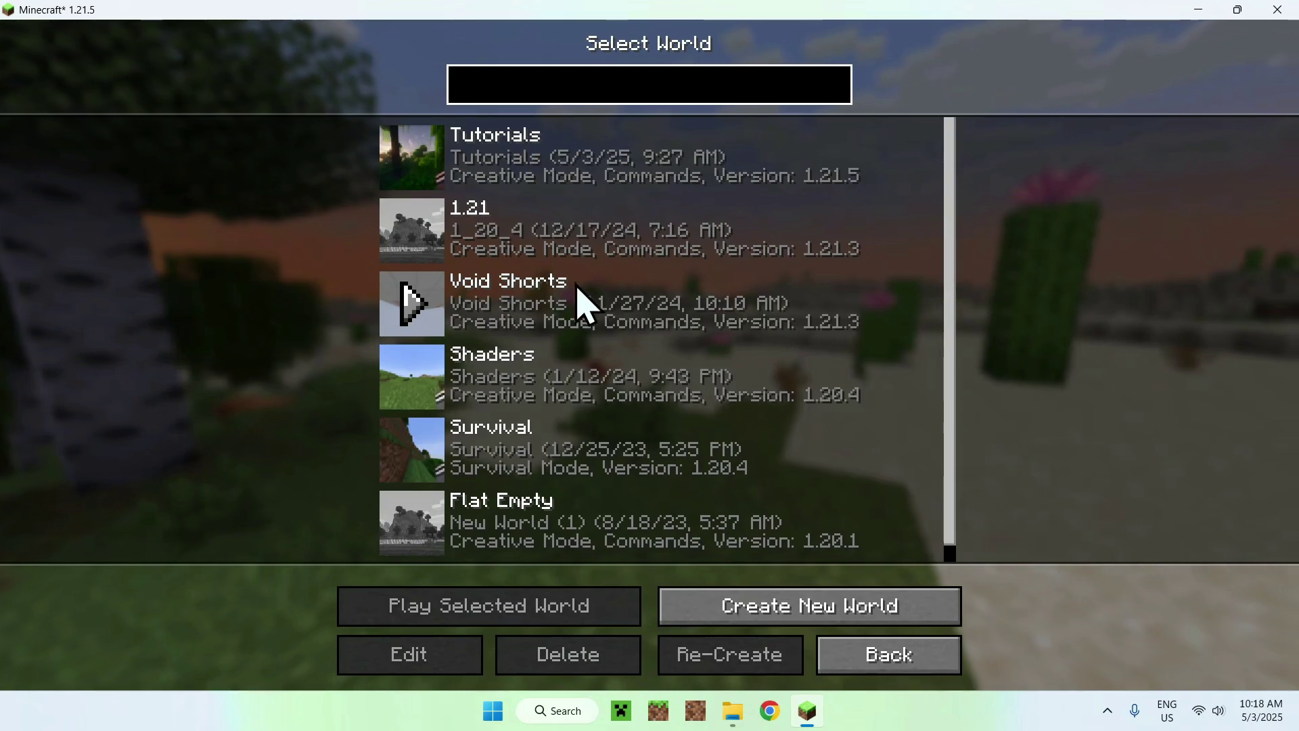
left_click(430, 148)
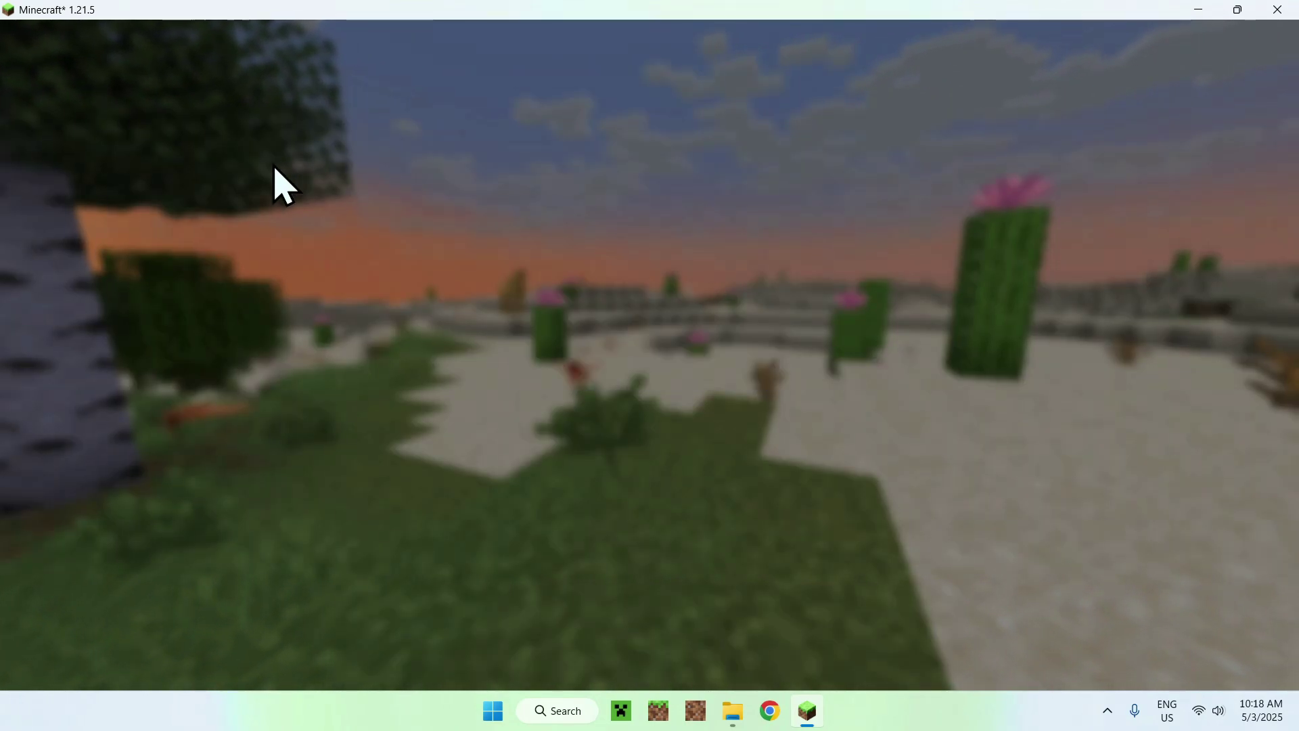